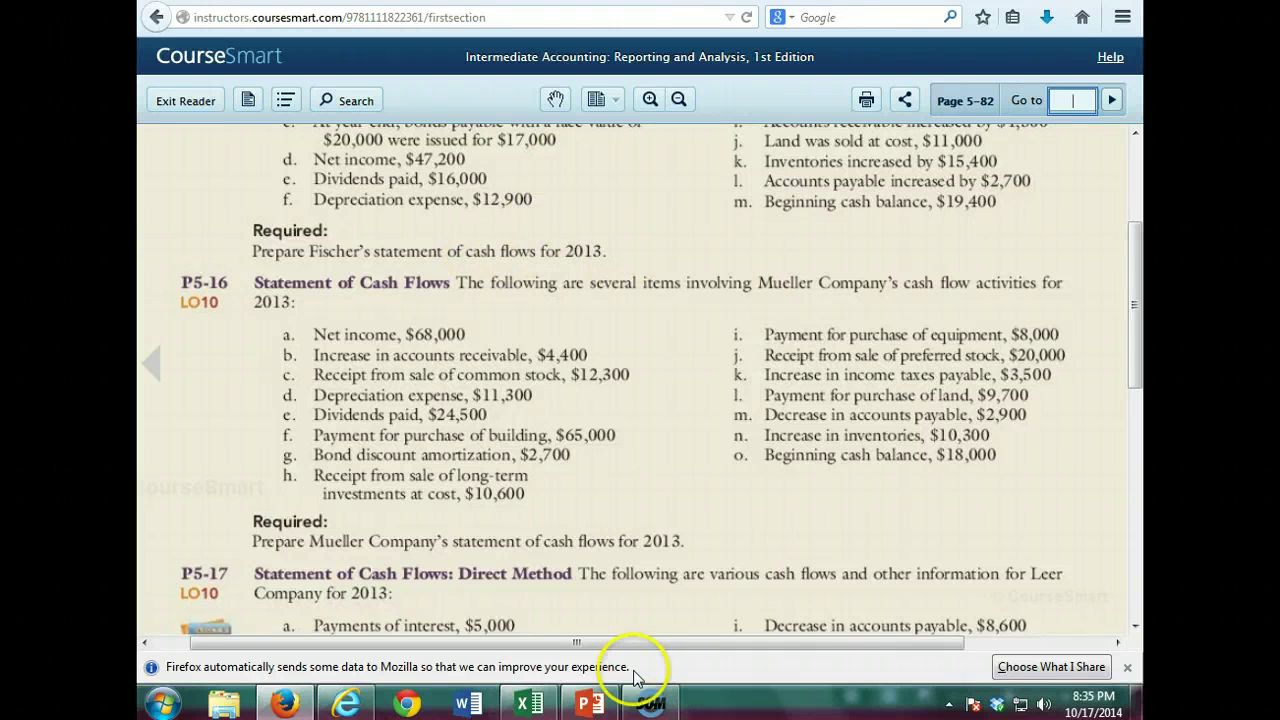
Switch to Excel and create a new blank workbook
{"action": "left_click", "coordinate": [518, 703]}
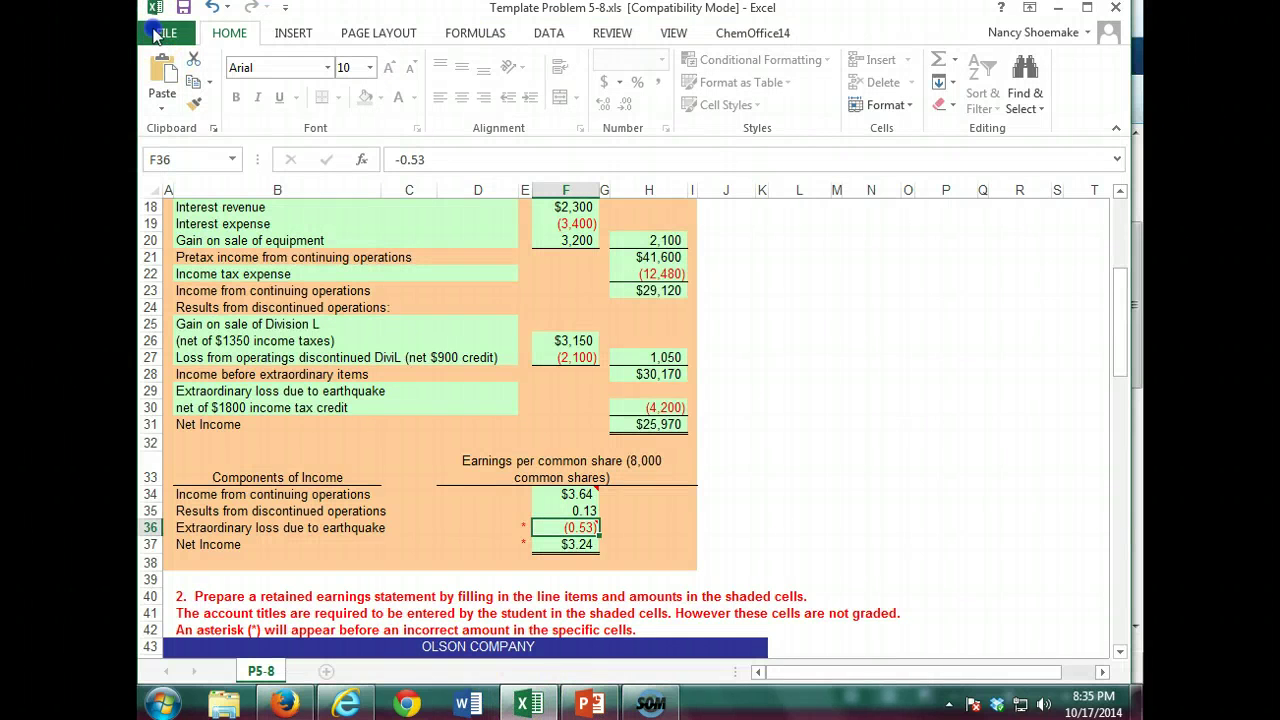
{"action": "left_click", "coordinate": [160, 33]}
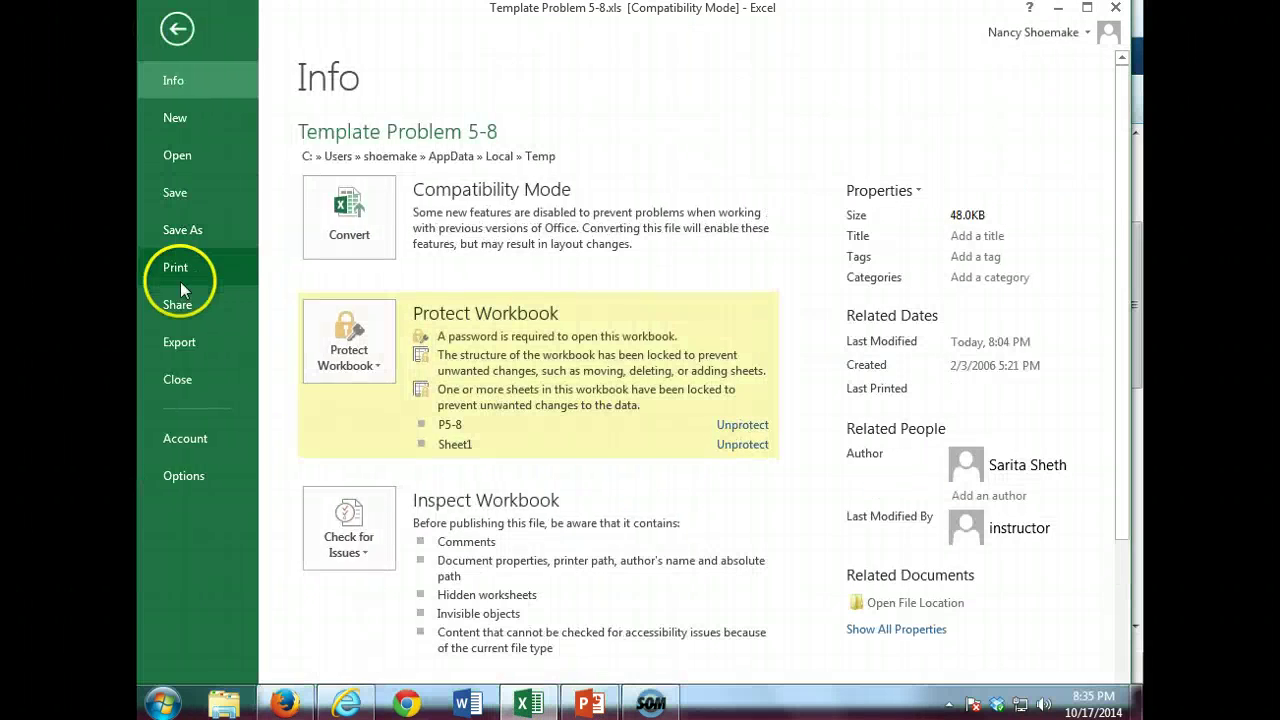
{"action": "left_click", "coordinate": [177, 118]}
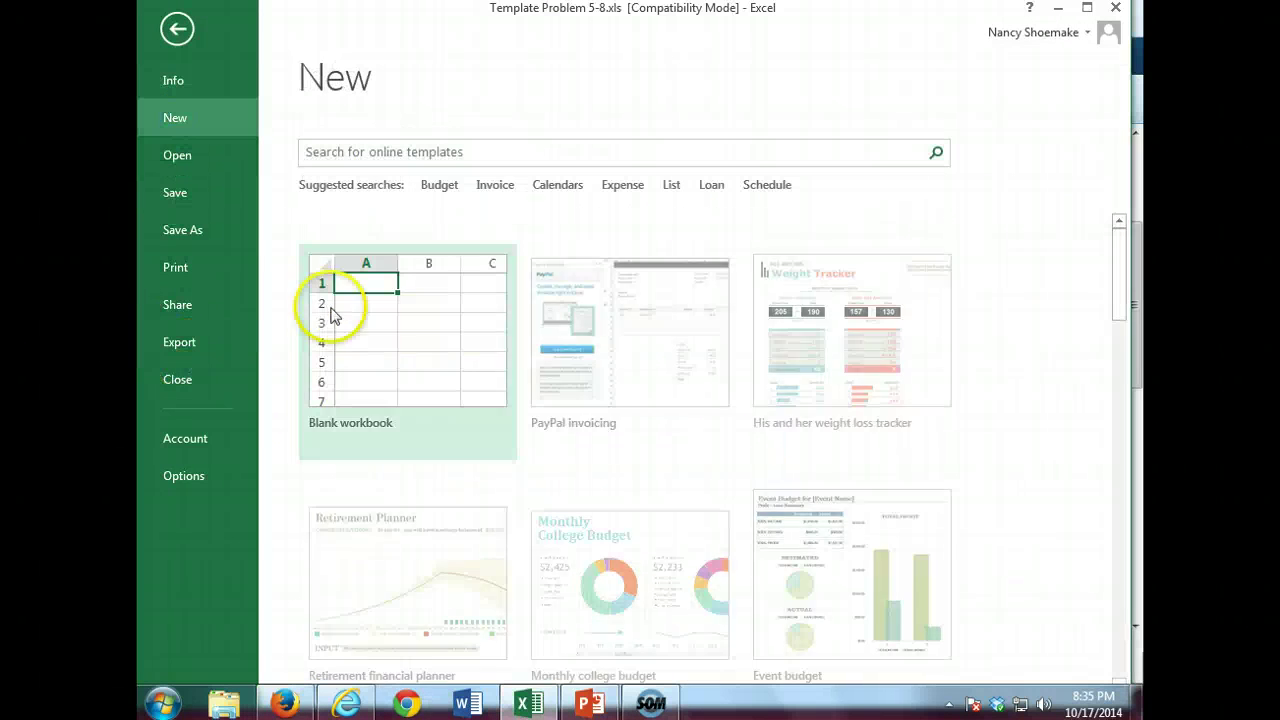
{"action": "left_click", "coordinate": [407, 347]}
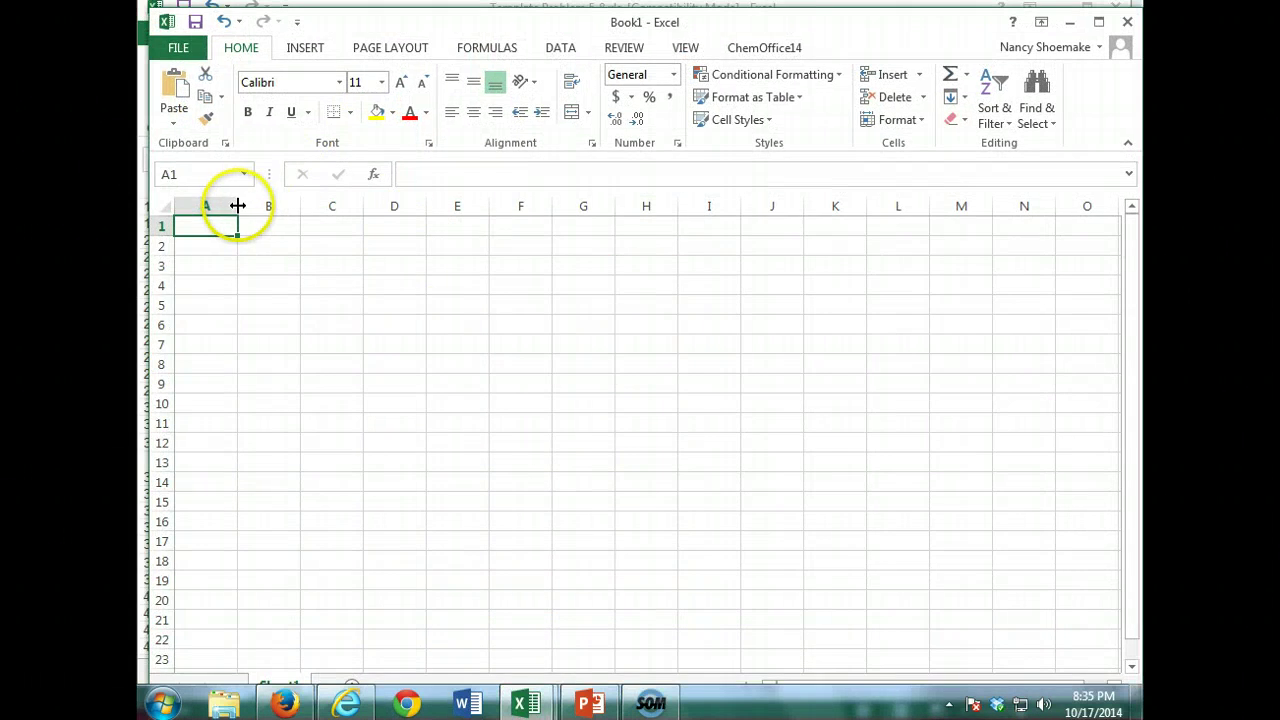
Widen columns A to C, and merge and center A1:C1 and A2:C2 as separate heading rows
{"action": "left_click_drag", "start_coordinate": [238, 205], "coordinate": [566, 206]}
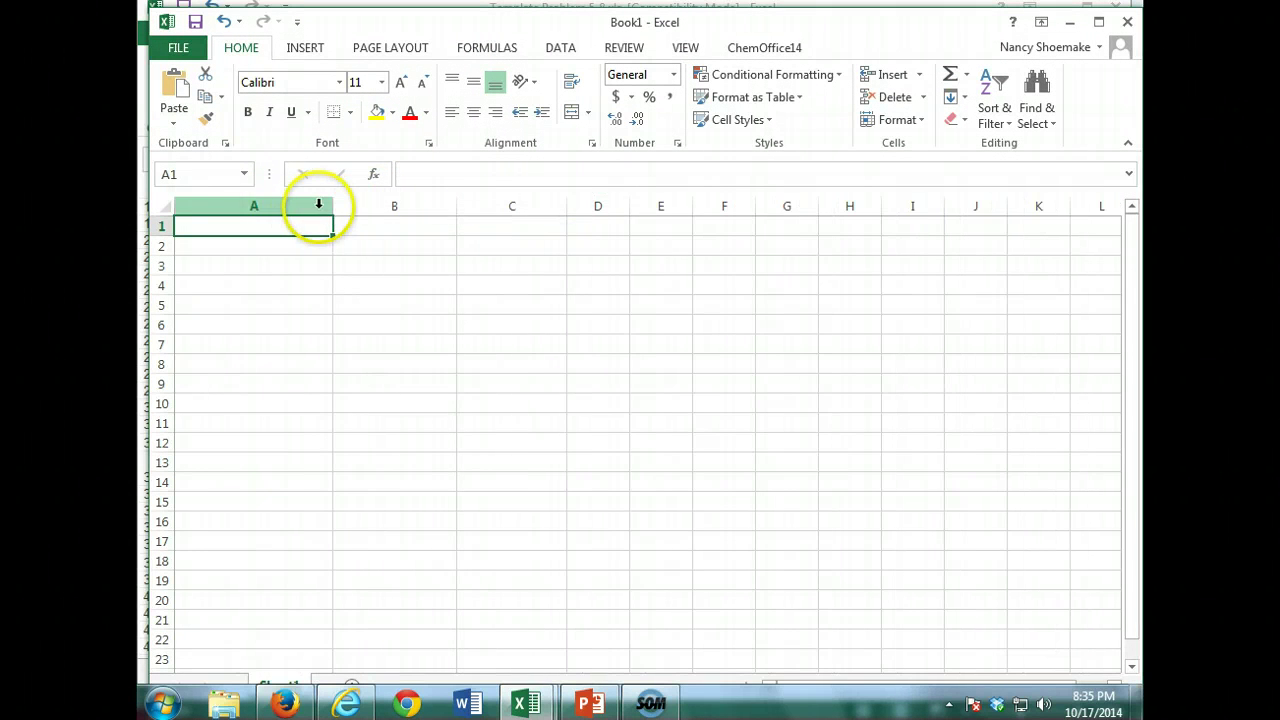
{"action": "left_click_drag", "start_coordinate": [332, 212], "coordinate": [595, 230]}
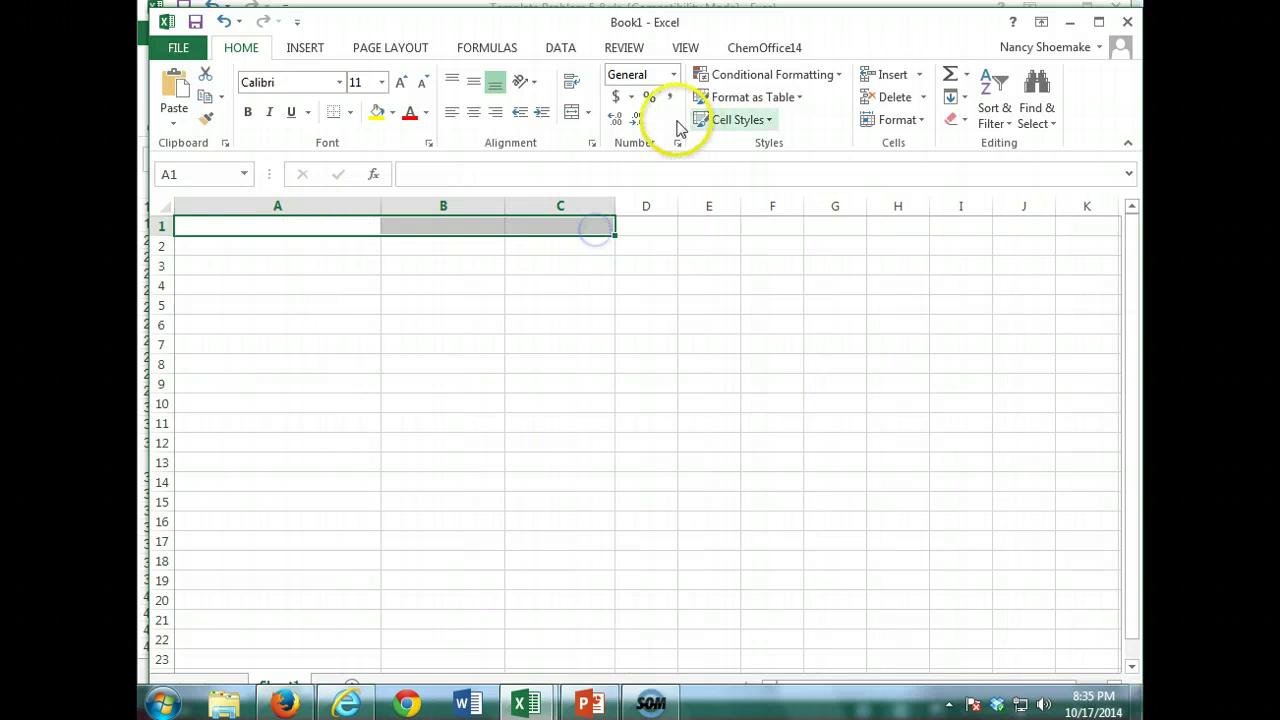
{"action": "left_click", "coordinate": [571, 112]}
{"action": "left_click_drag", "start_coordinate": [251, 245], "coordinate": [528, 242]}
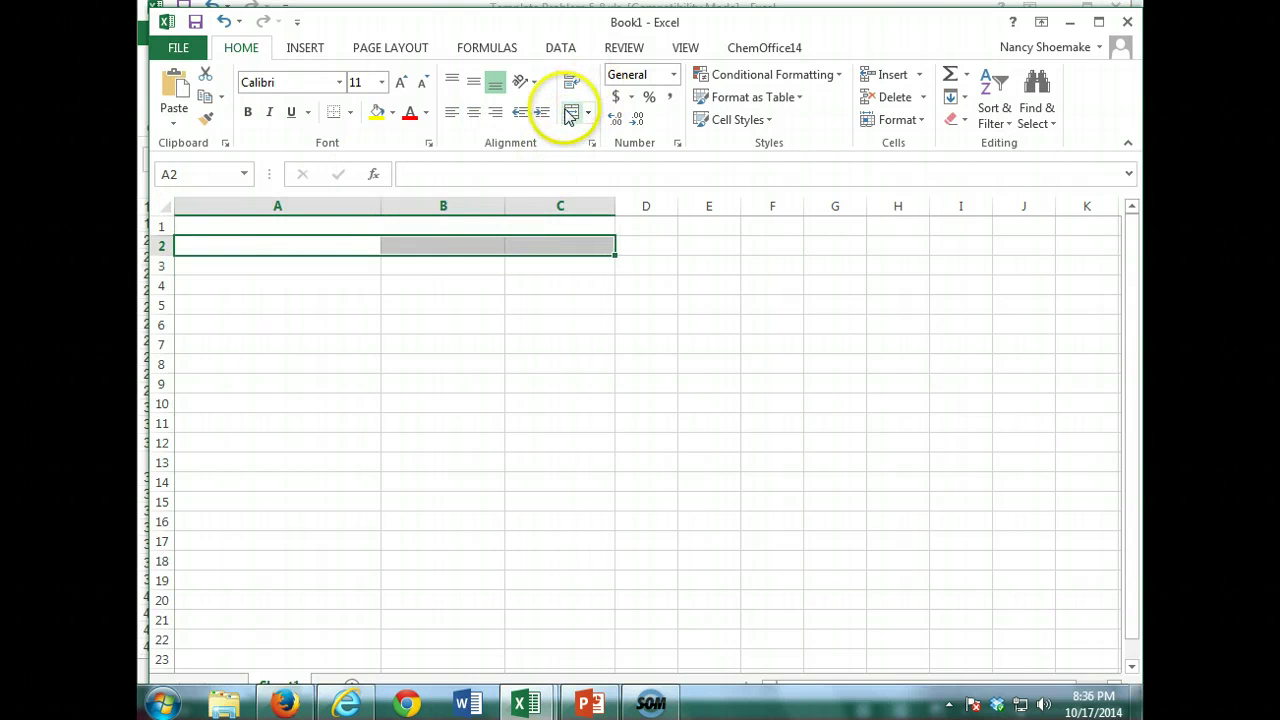
{"action": "left_click", "coordinate": [571, 112]}
Enter the headings "Mueller Company" in row 1 and "Statement of Cash Flows" in row 2
{"action": "left_click", "coordinate": [313, 225]}
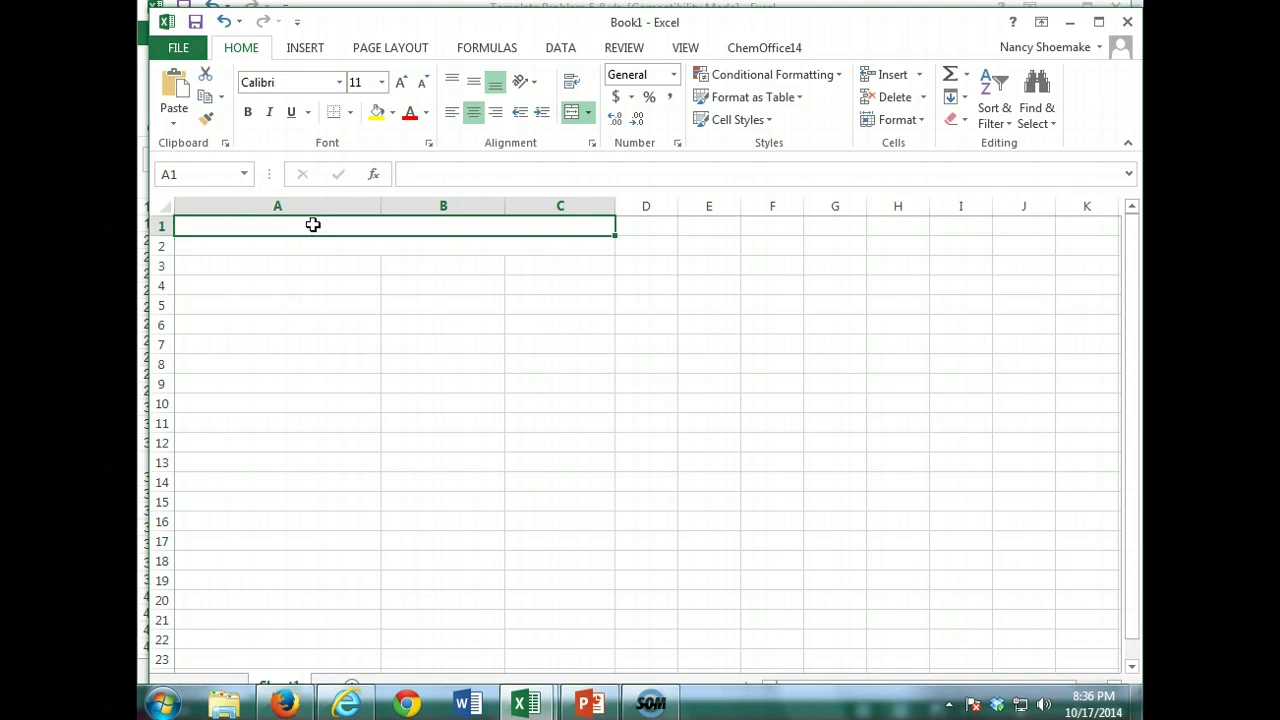
{"action": "type", "text": "Mueller"}
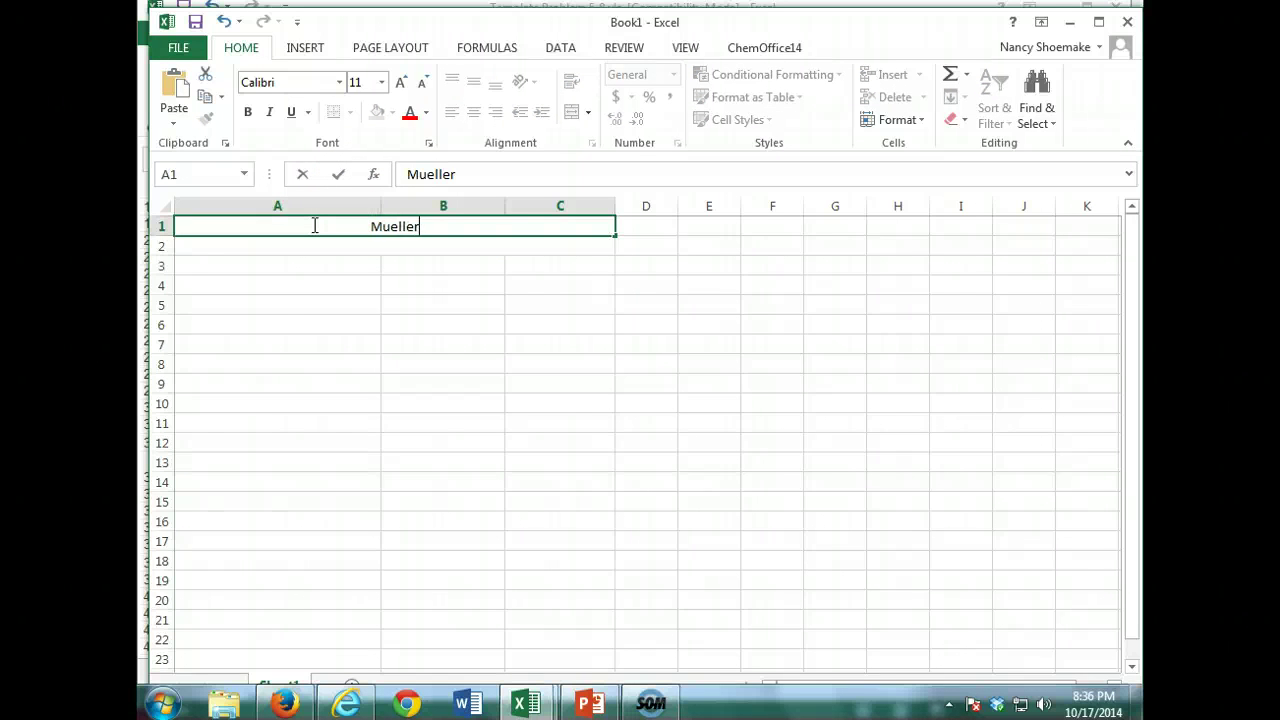
{"action": "type", "text": " Company"}
{"action": "key", "text": "Return"}
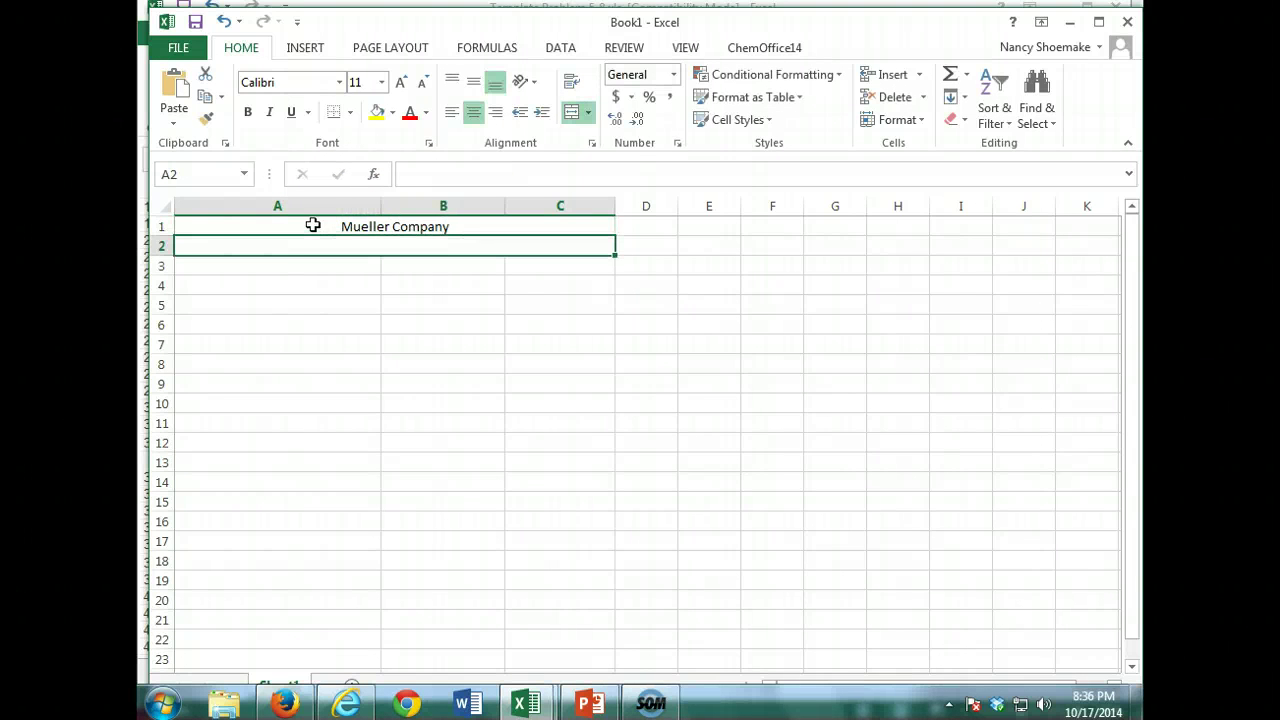
{"action": "type", "text": "Statement of"}
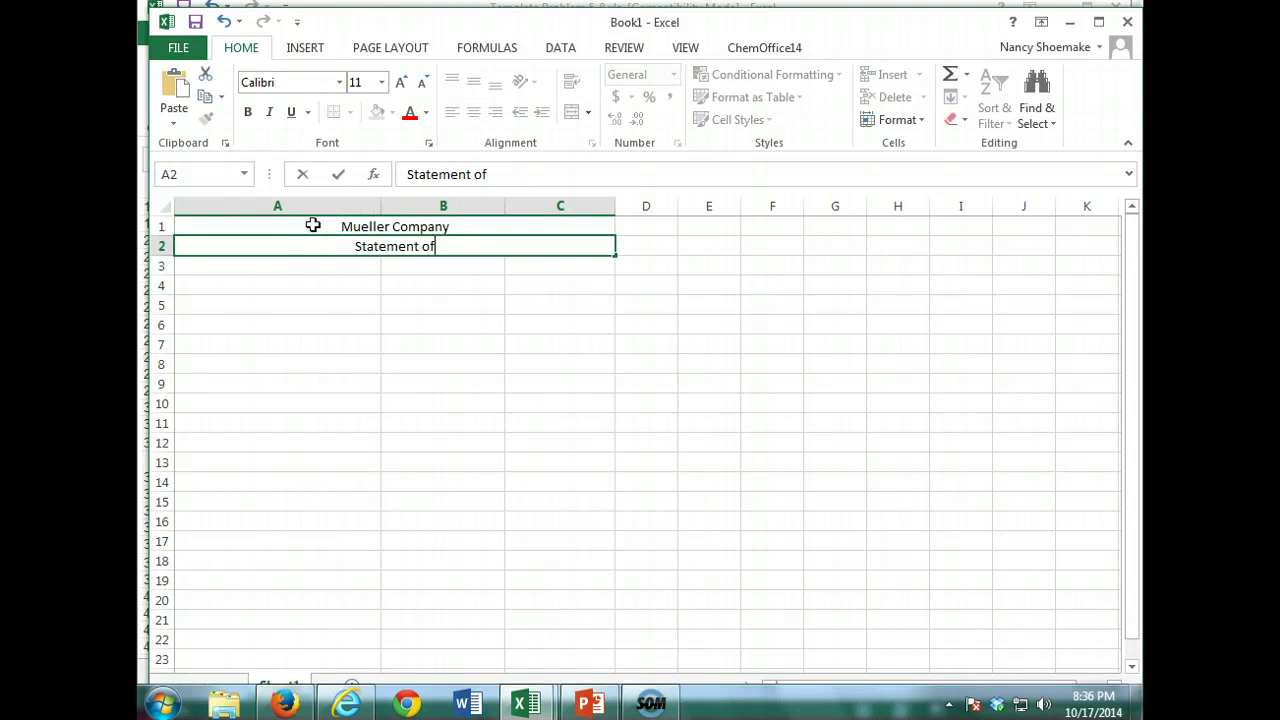
{"action": "type", "text": " Cash Flows"}
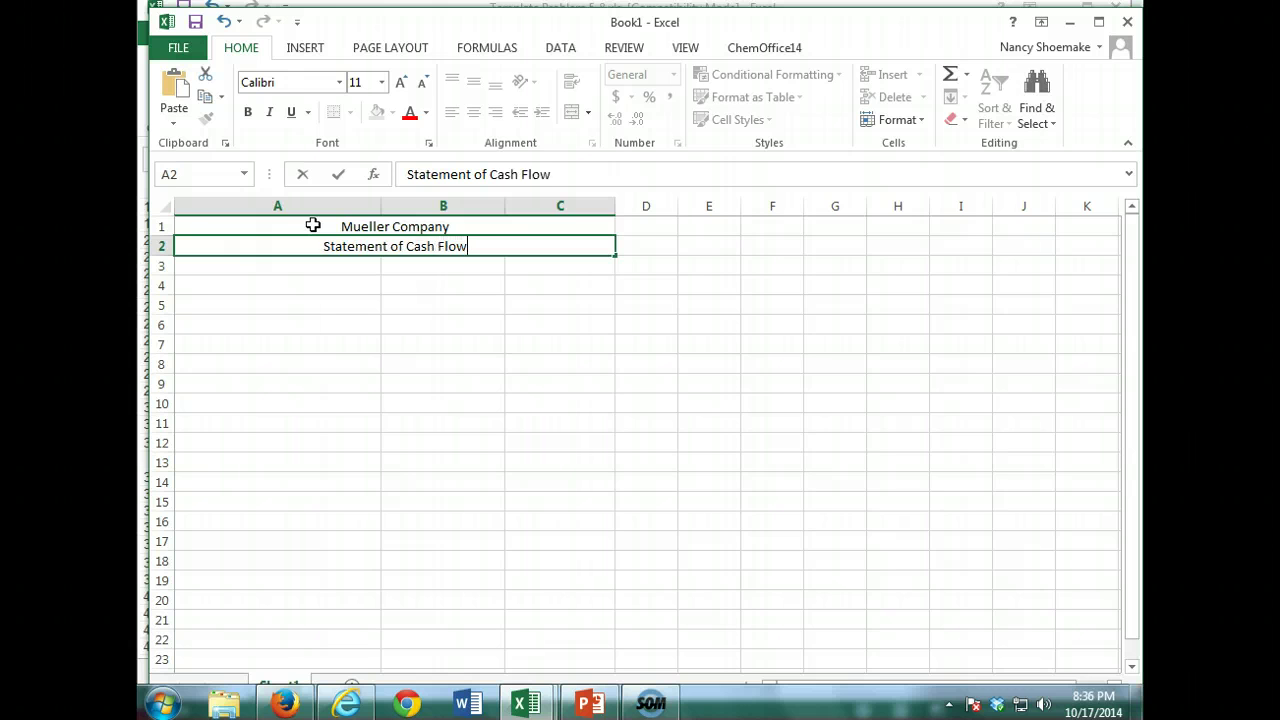
{"action": "key", "text": "Return"}
Merge and center A3:C3 and enter "For the year ended December 31, 2013" in it
{"action": "left_click", "coordinate": [243, 259]}
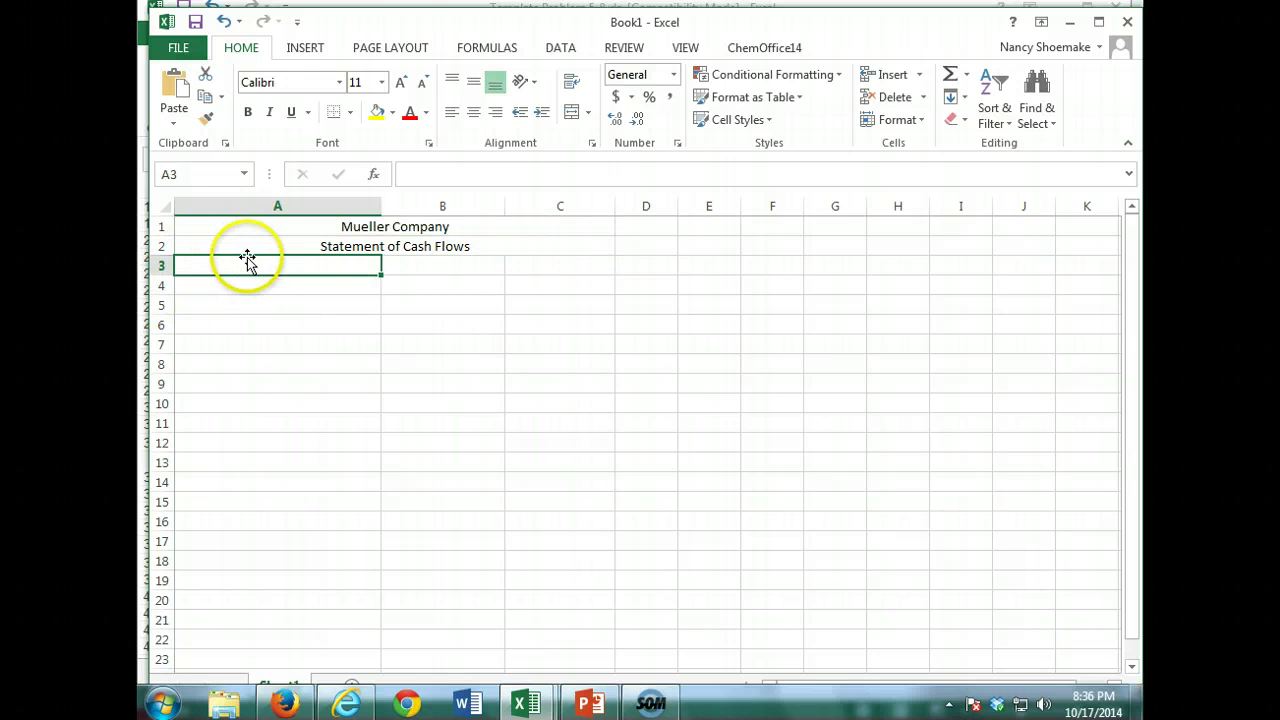
{"action": "left_click_drag", "start_coordinate": [425, 262], "coordinate": [540, 266]}
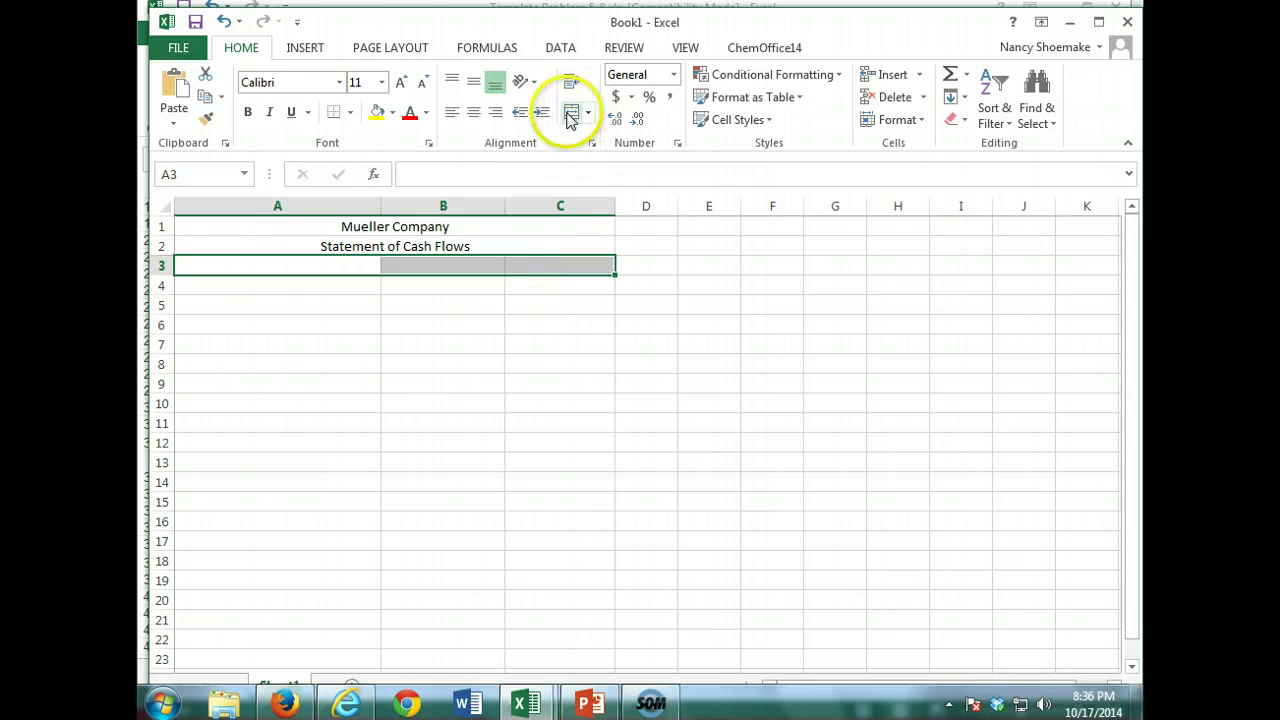
{"action": "left_click", "coordinate": [571, 111]}
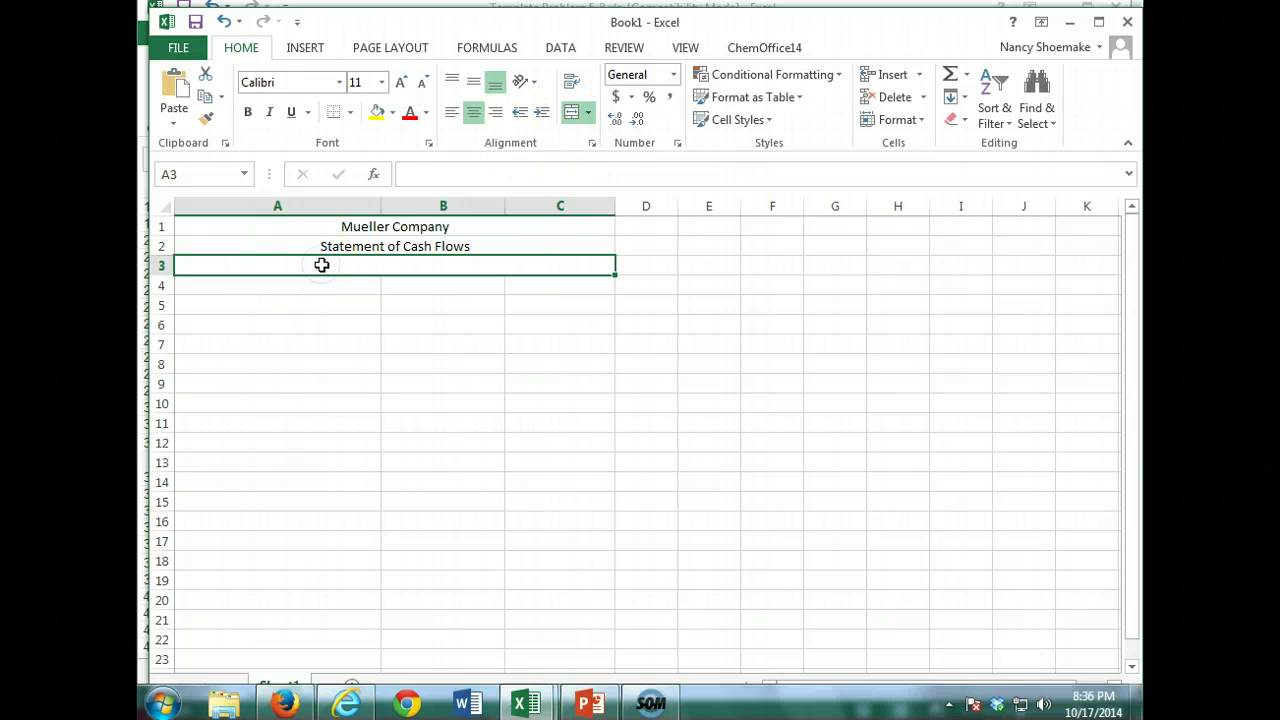
{"action": "type", "text": "For the y"}
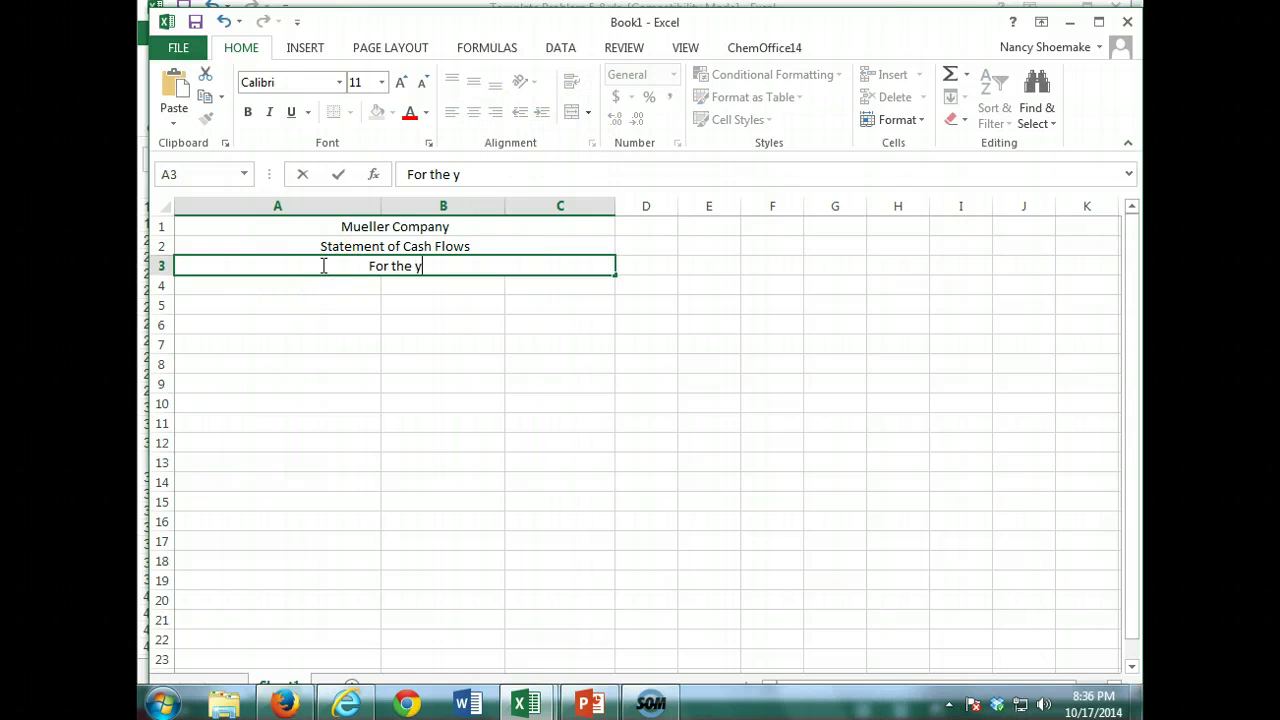
{"action": "type", "text": "ear ended "}
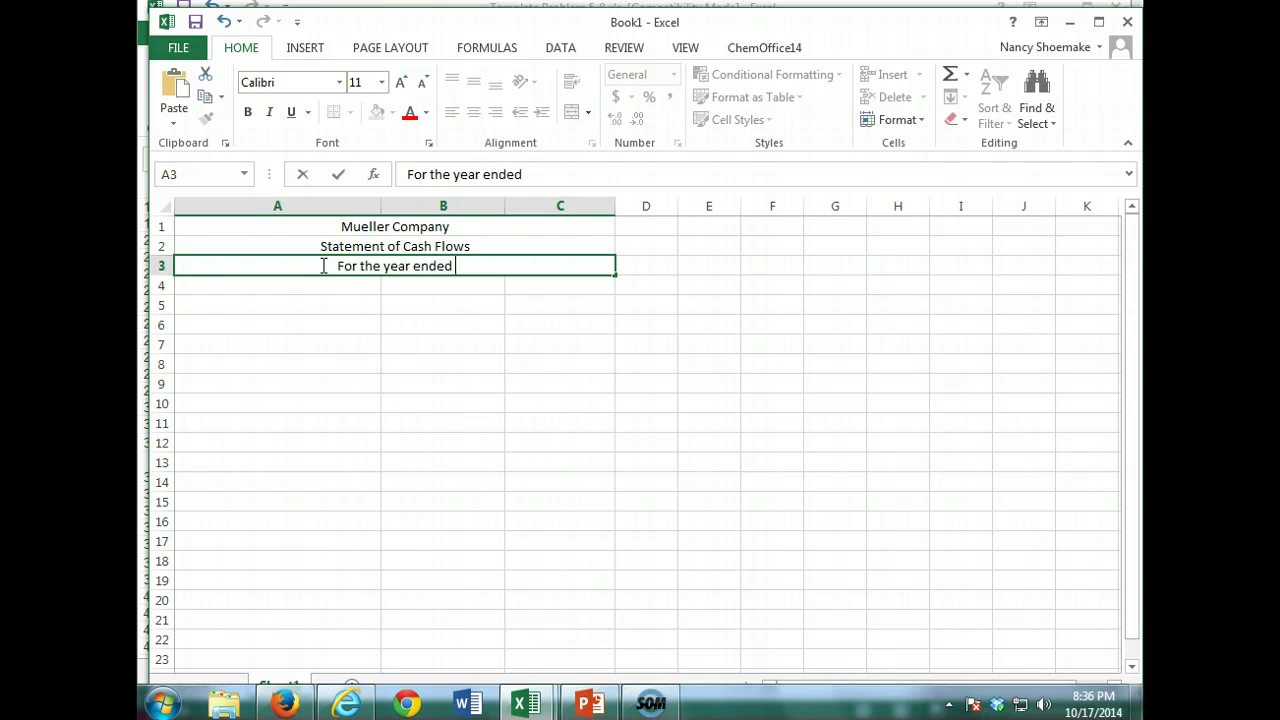
{"action": "type", "text": "December 31"}
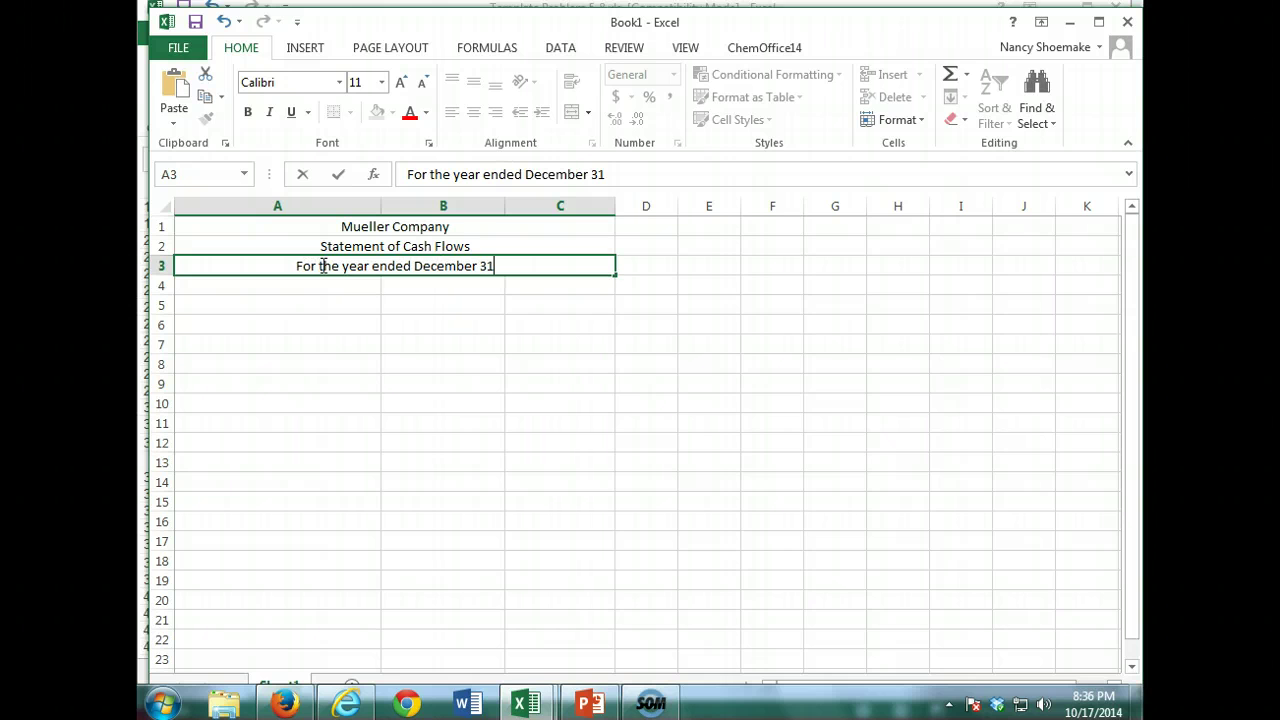
{"action": "type", "text": ", 2013\\"}
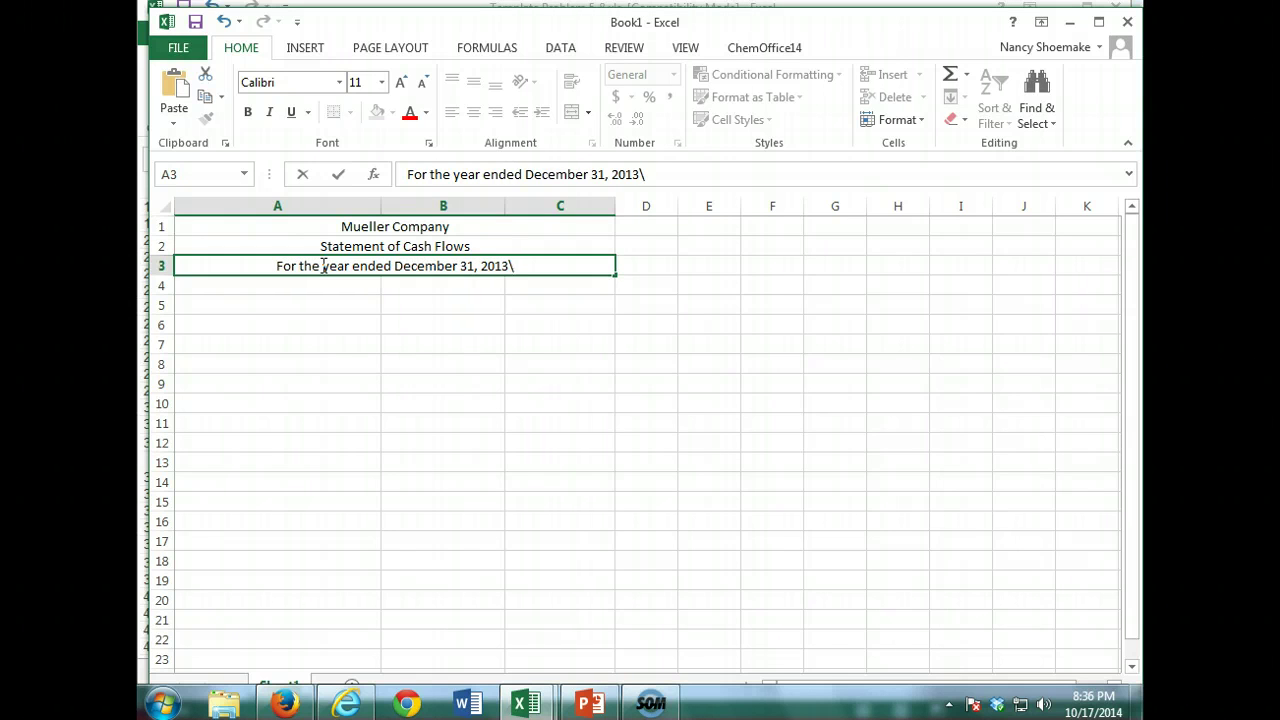
{"action": "key", "text": "BackSpace"}
{"action": "key", "text": "Return"}
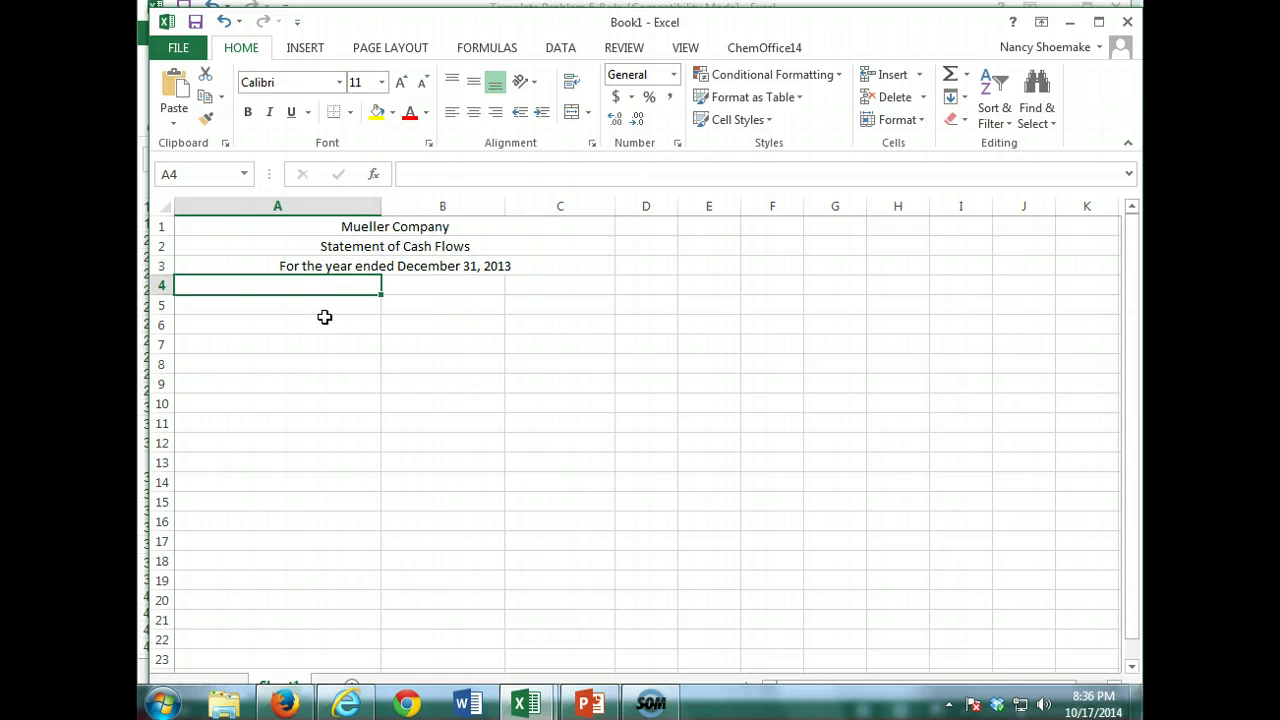
Enter "Operating Activities:" in A5 and an indented "Net Income" label in A6
{"action": "key", "text": "Return"}
{"action": "type", "text": "Operating"}
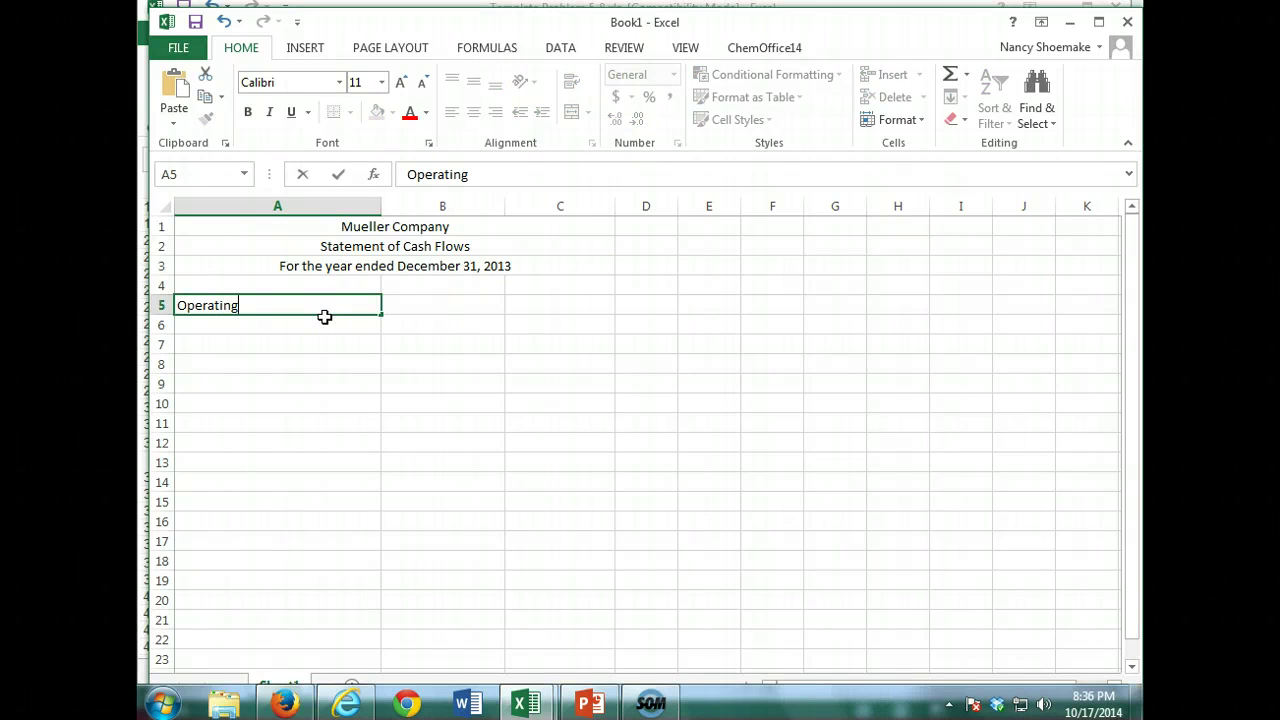
{"action": "type", "text": " Activities"}
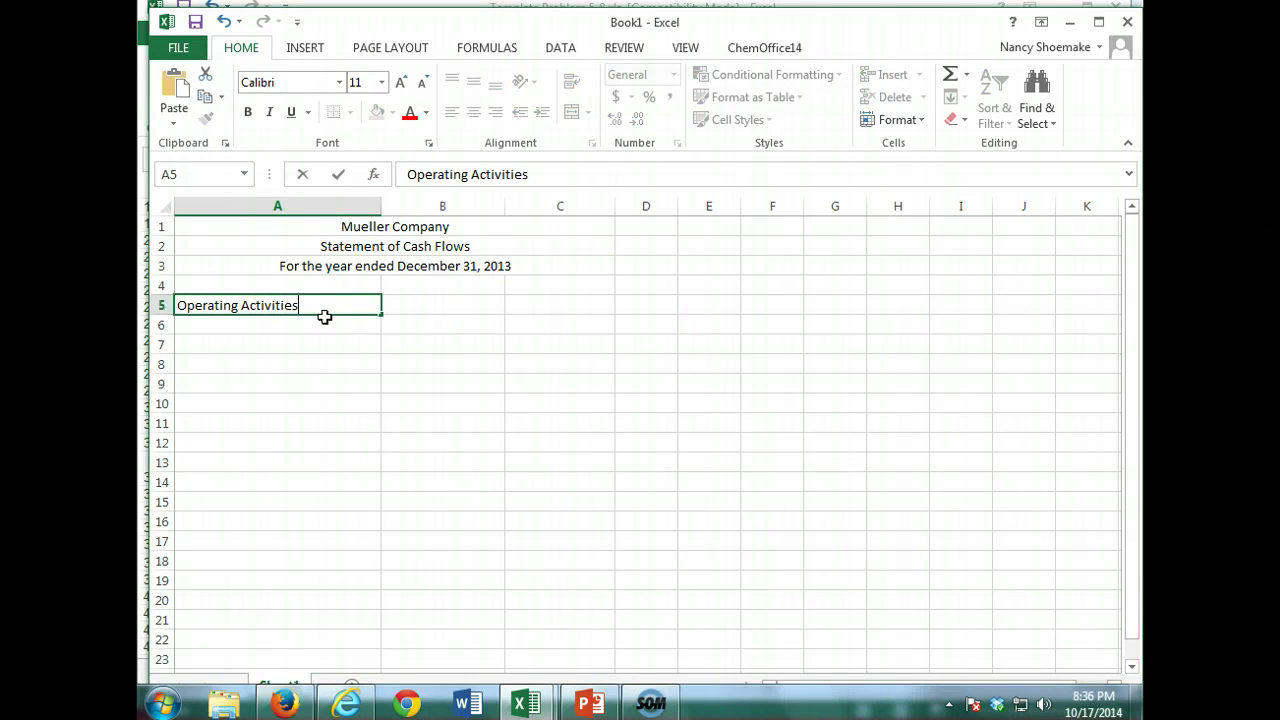
{"action": "type", "text": ":"}
{"action": "key", "text": "Return"}
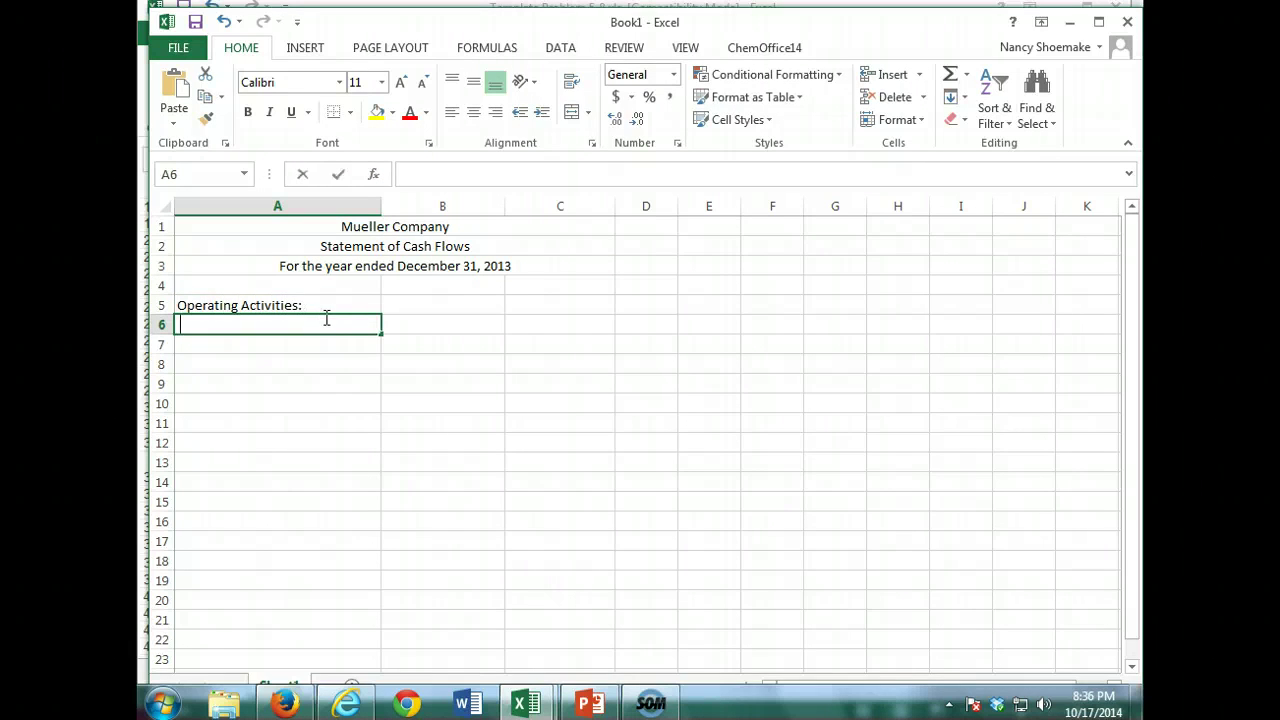
{"action": "type", "text": "Net Income"}
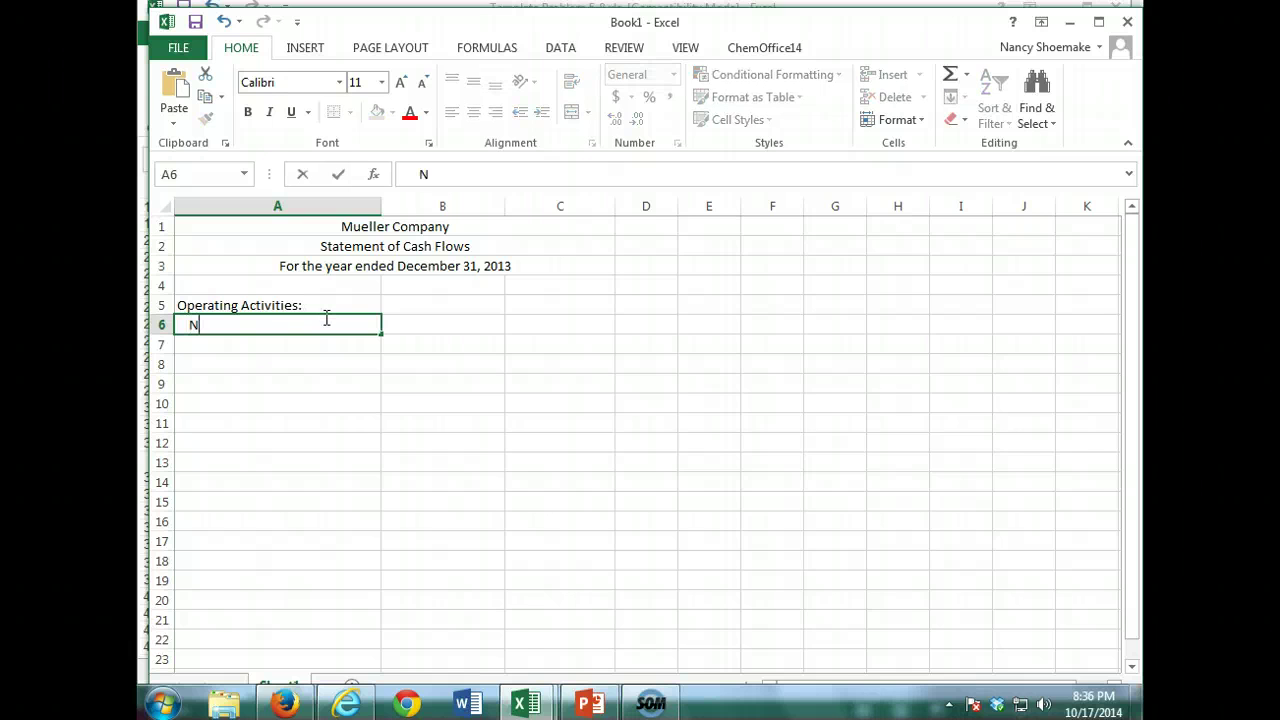
{"action": "key", "text": "Return"}
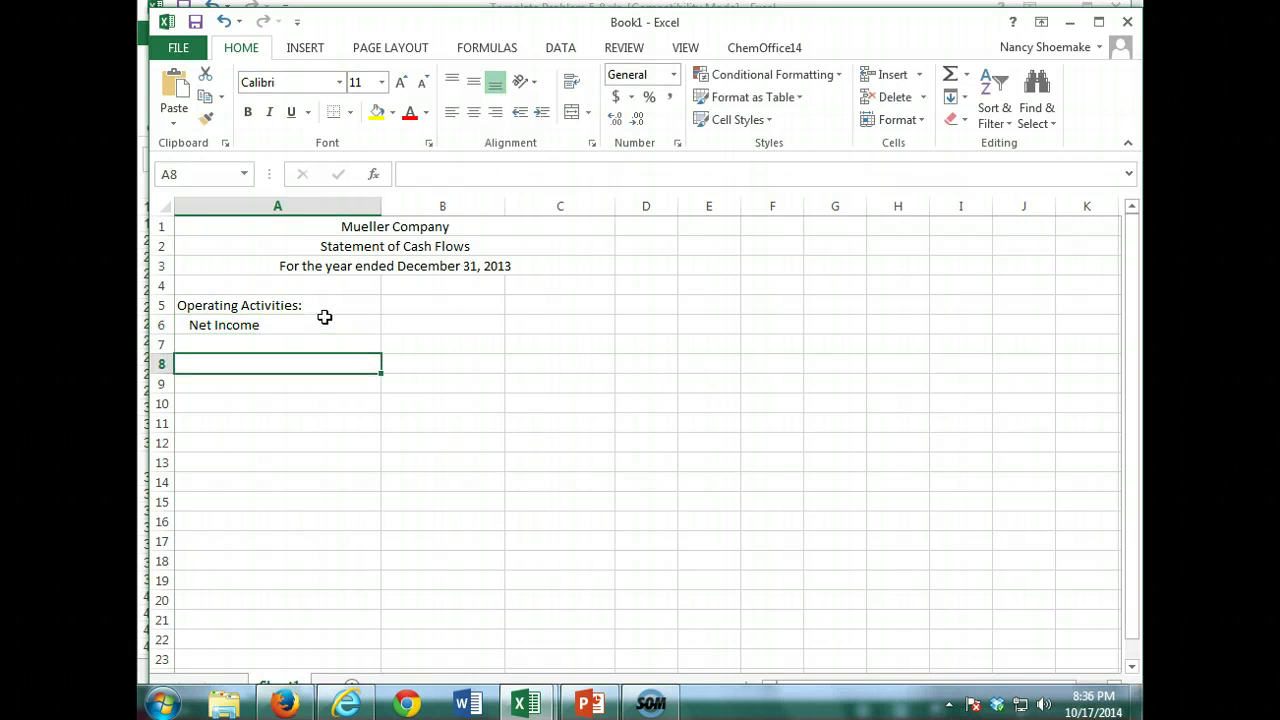
Check the net income in problem P5-16 of the Firefox textbook and enter $68000 in B6 of the Excel workbook Book1
{"action": "key", "text": "Right"}
{"action": "key", "text": "Up"}
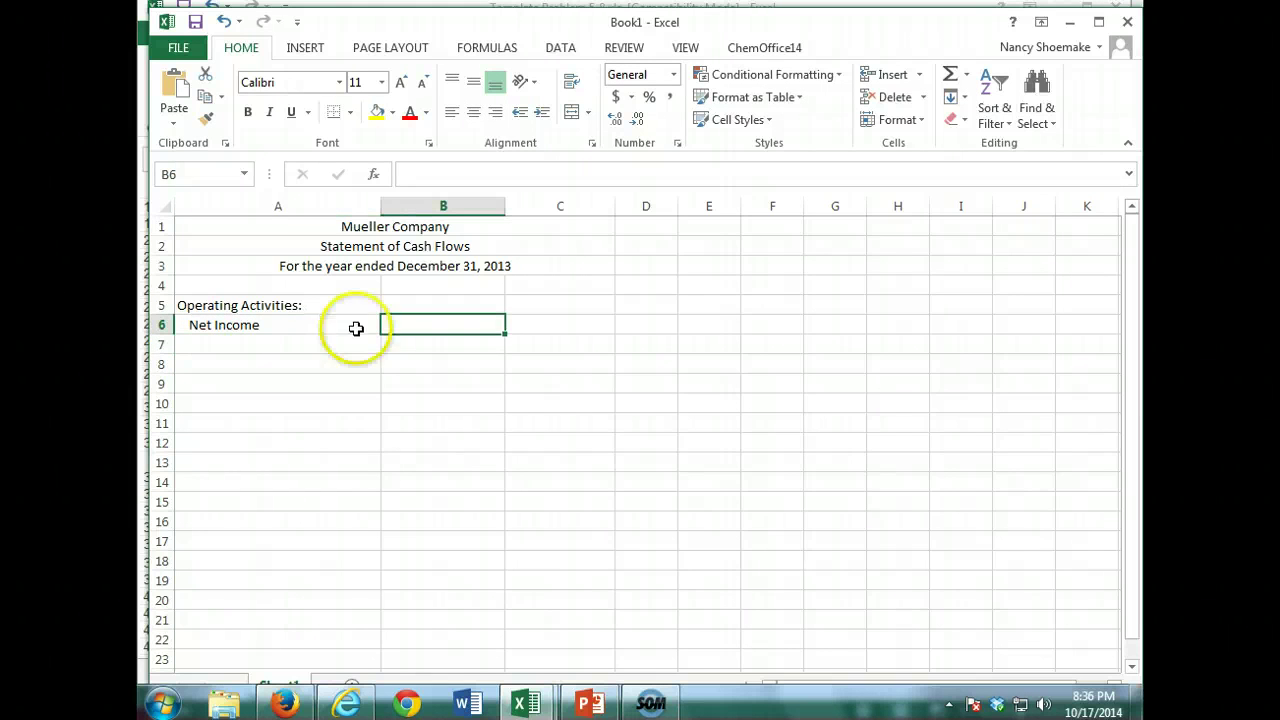
{"action": "left_click", "coordinate": [522, 703]}
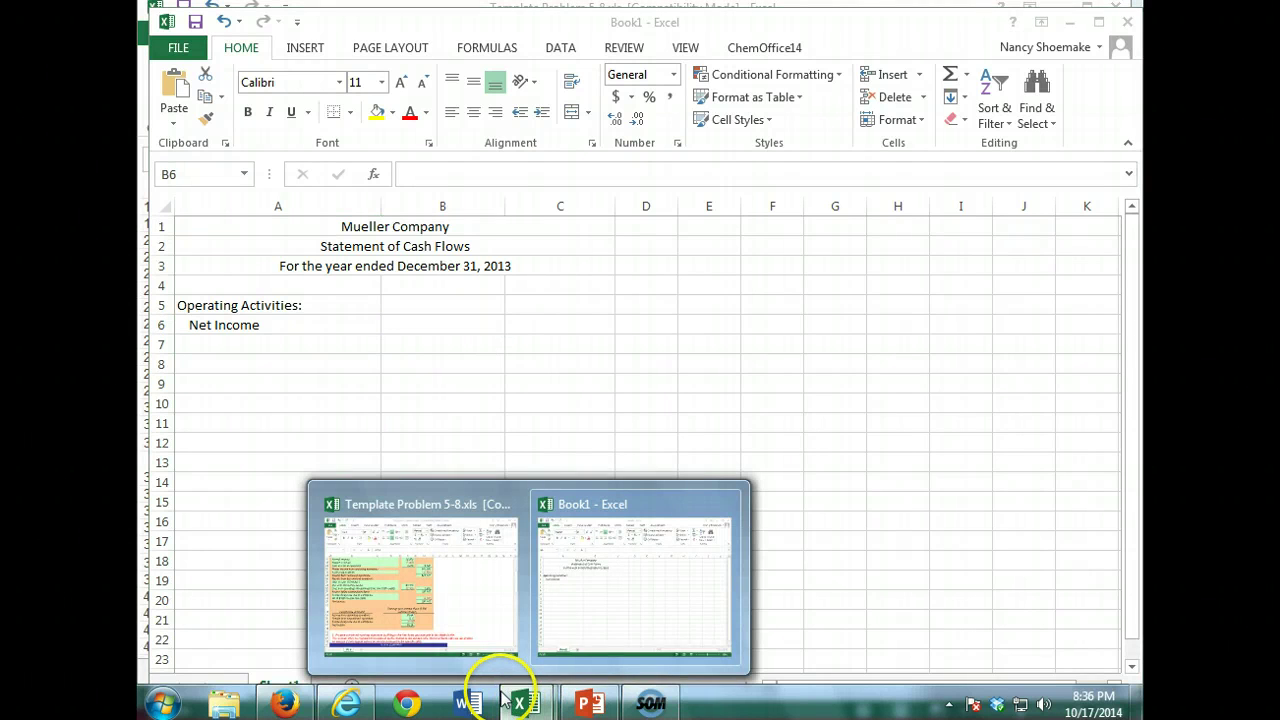
{"action": "left_click", "coordinate": [280, 706]}
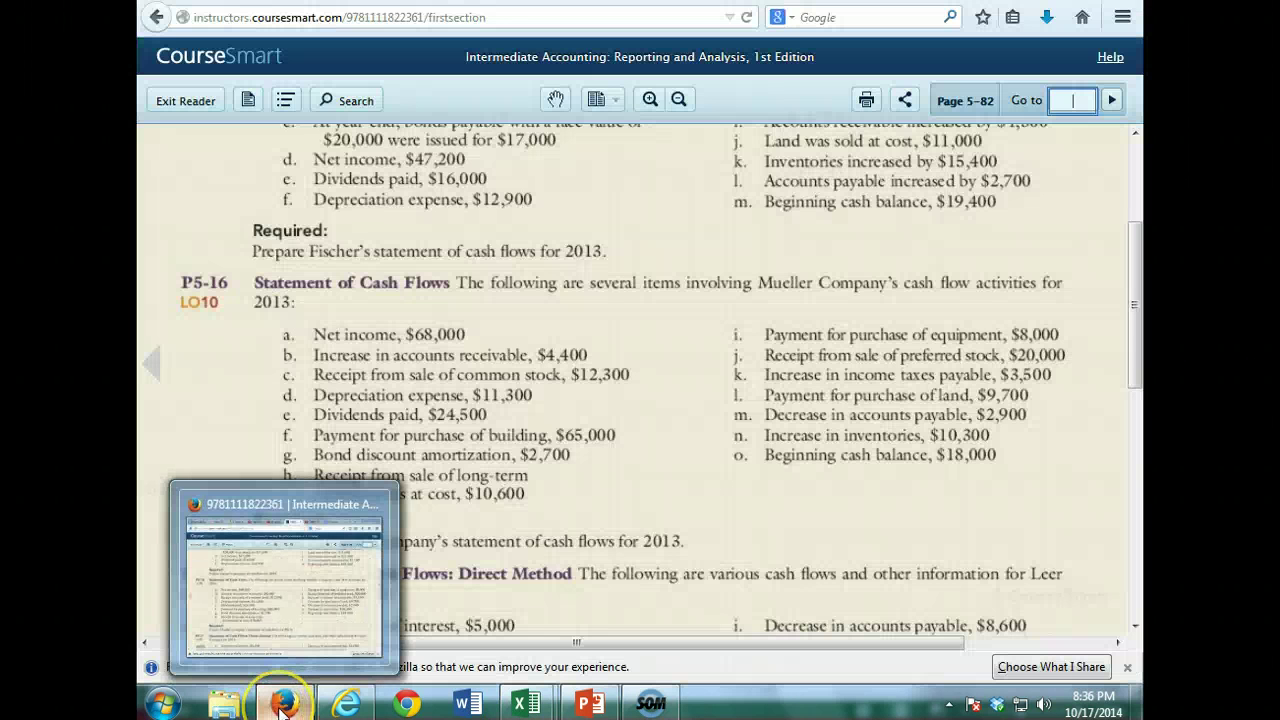
{"action": "mouse_move", "coordinate": [520, 700]}
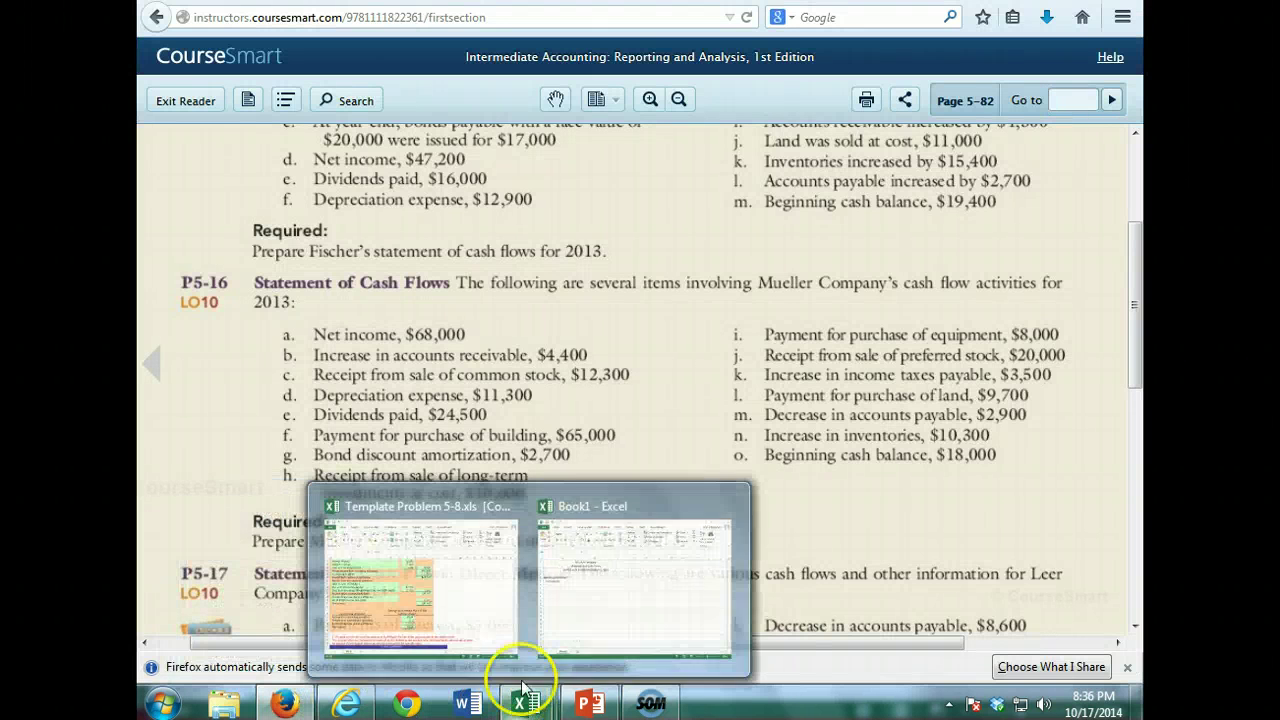
{"action": "left_click", "coordinate": [590, 568]}
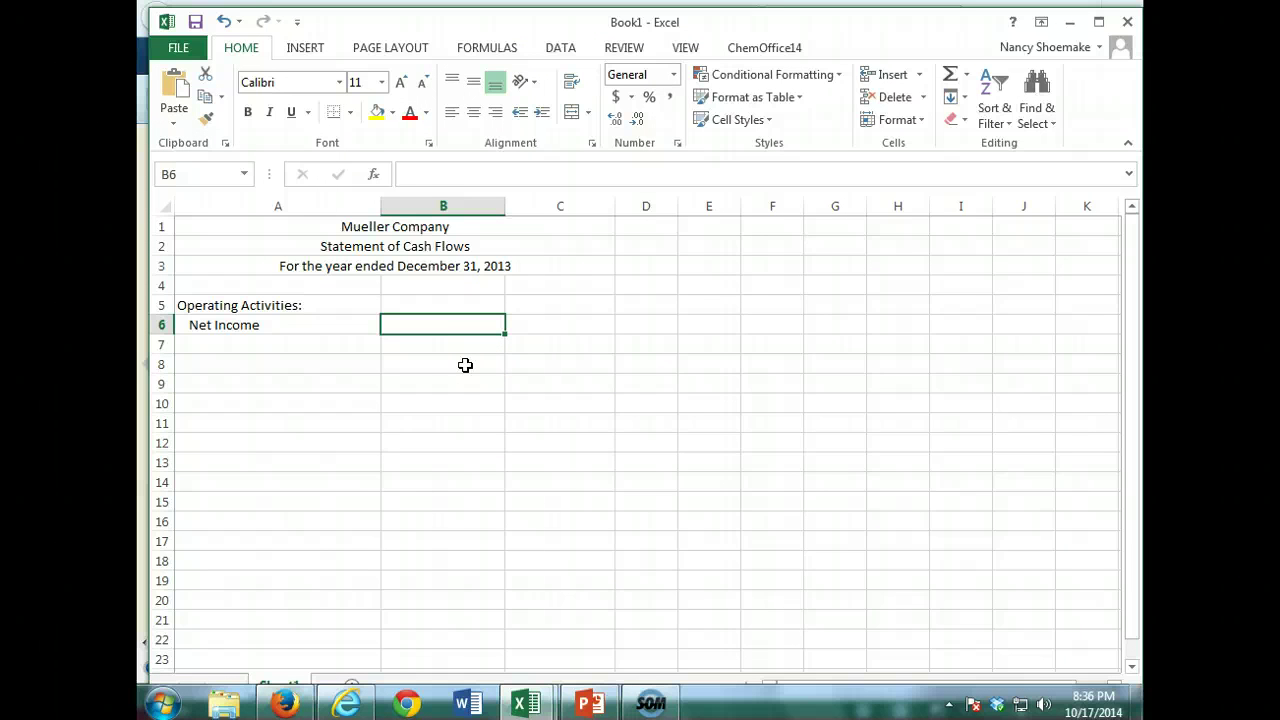
{"action": "type", "text": "$68000"}
{"action": "key", "text": "Return"}
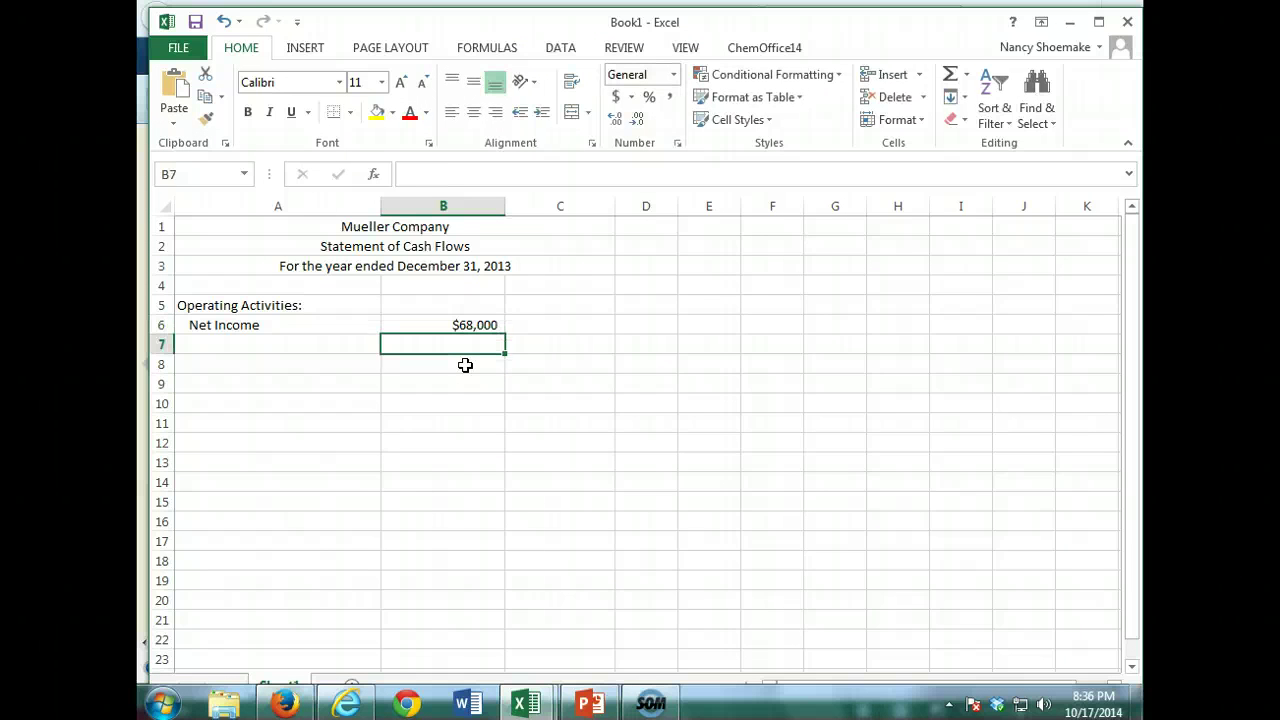
Enter the label "Adjustments for noncash income items:" in A7
{"action": "left_click", "coordinate": [225, 348]}
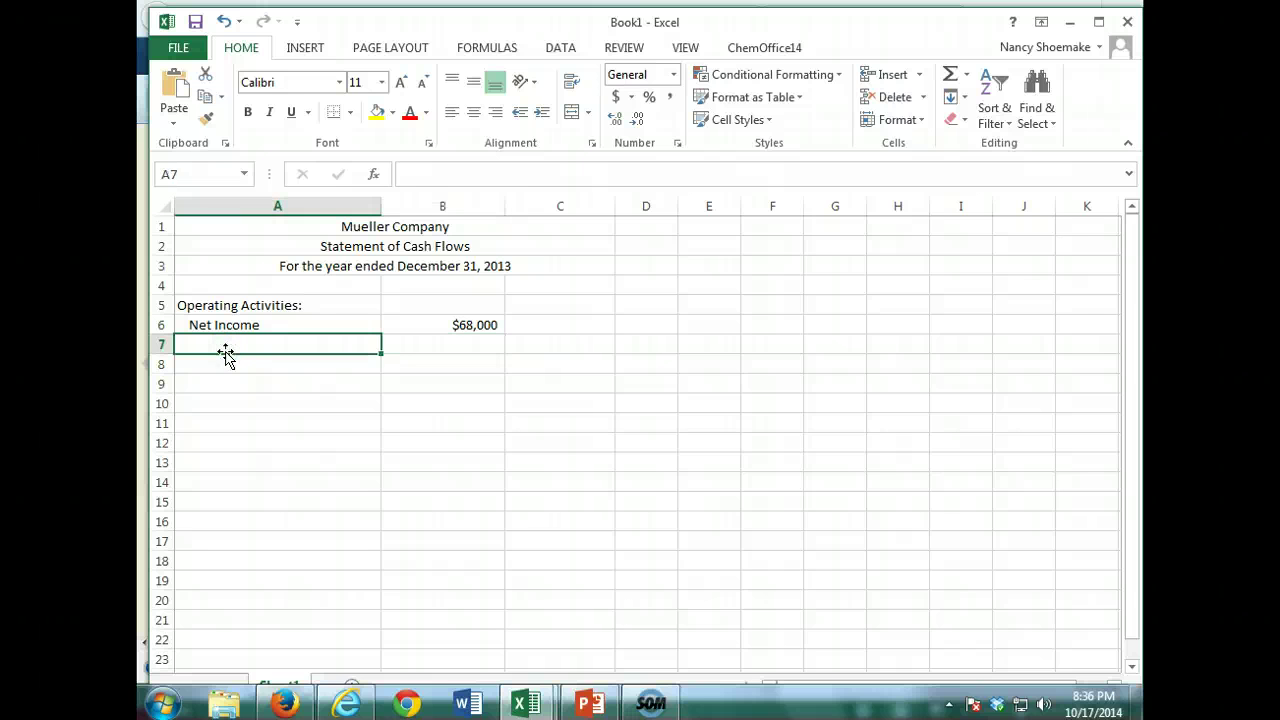
{"action": "type", "text": "Adjustments f"}
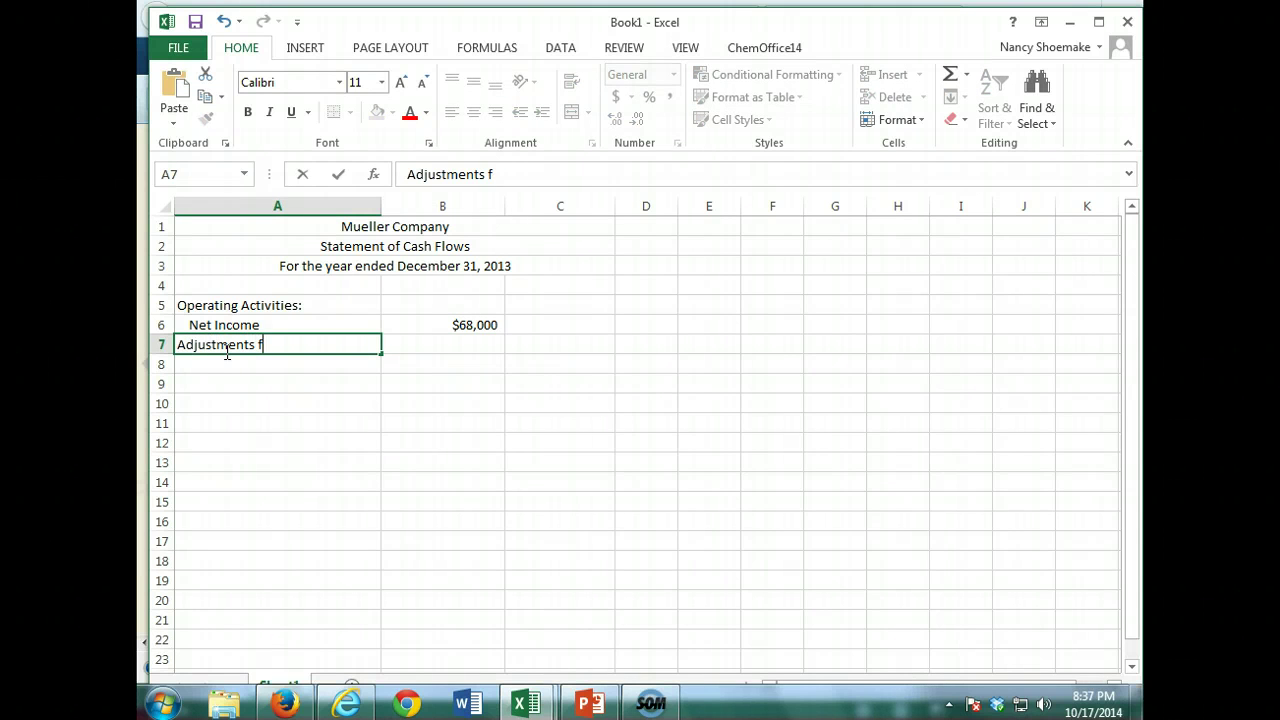
{"action": "type", "text": "or noncash income"}
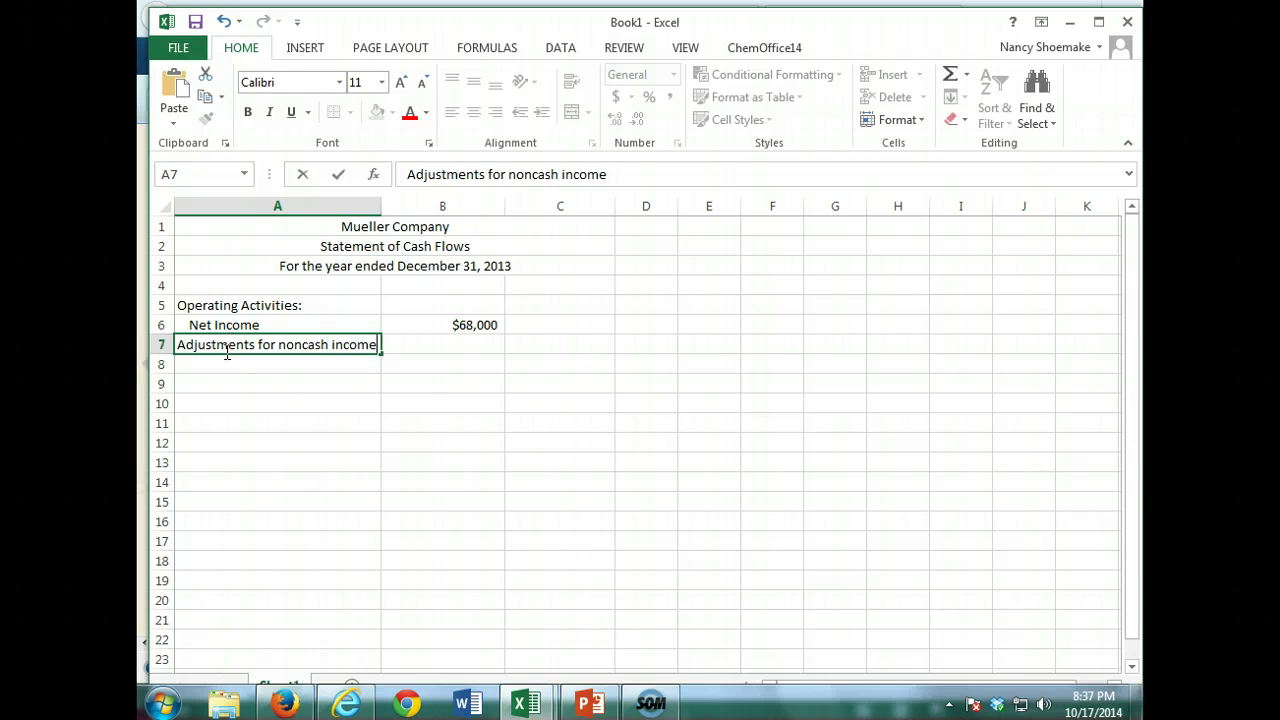
{"action": "type", "text": " items:"}
{"action": "key", "text": "Return"}
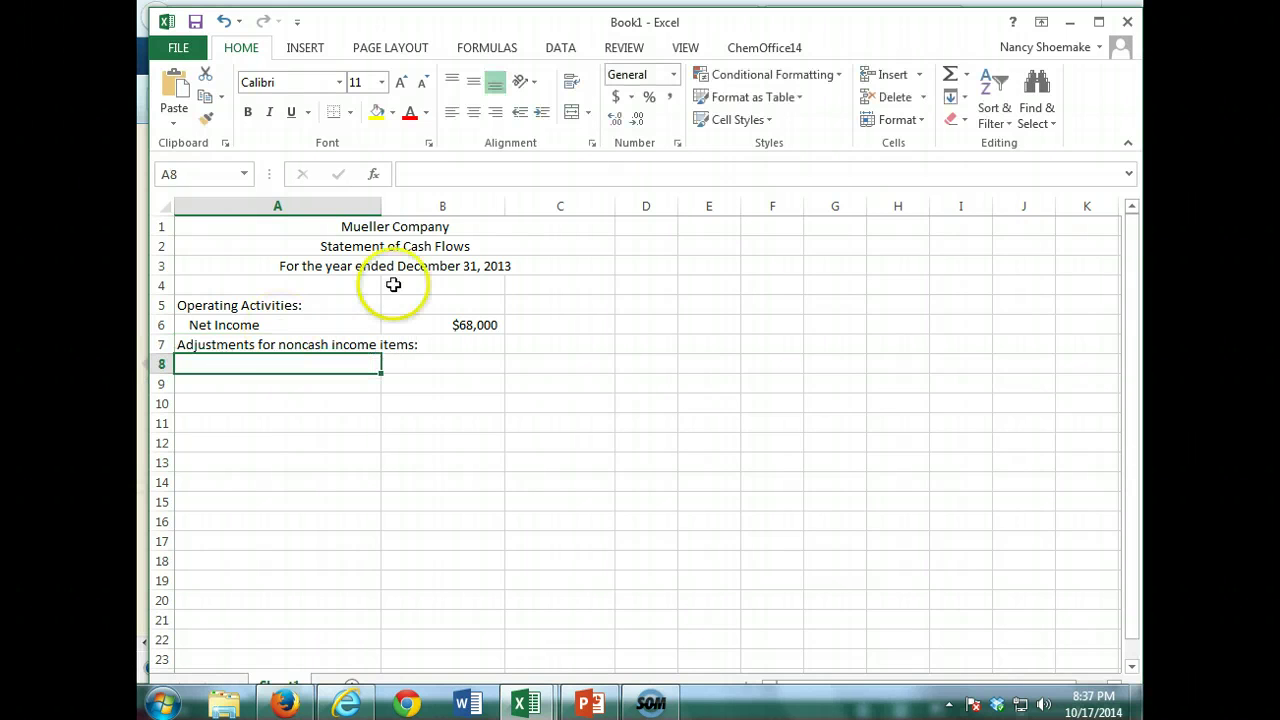
Widen column A to fit the row 7 label and fill row 8 with an indented "Add: Depreciation Expense" and the amount 11300
{"action": "left_click_drag", "start_coordinate": [381, 206], "coordinate": [436, 206]}
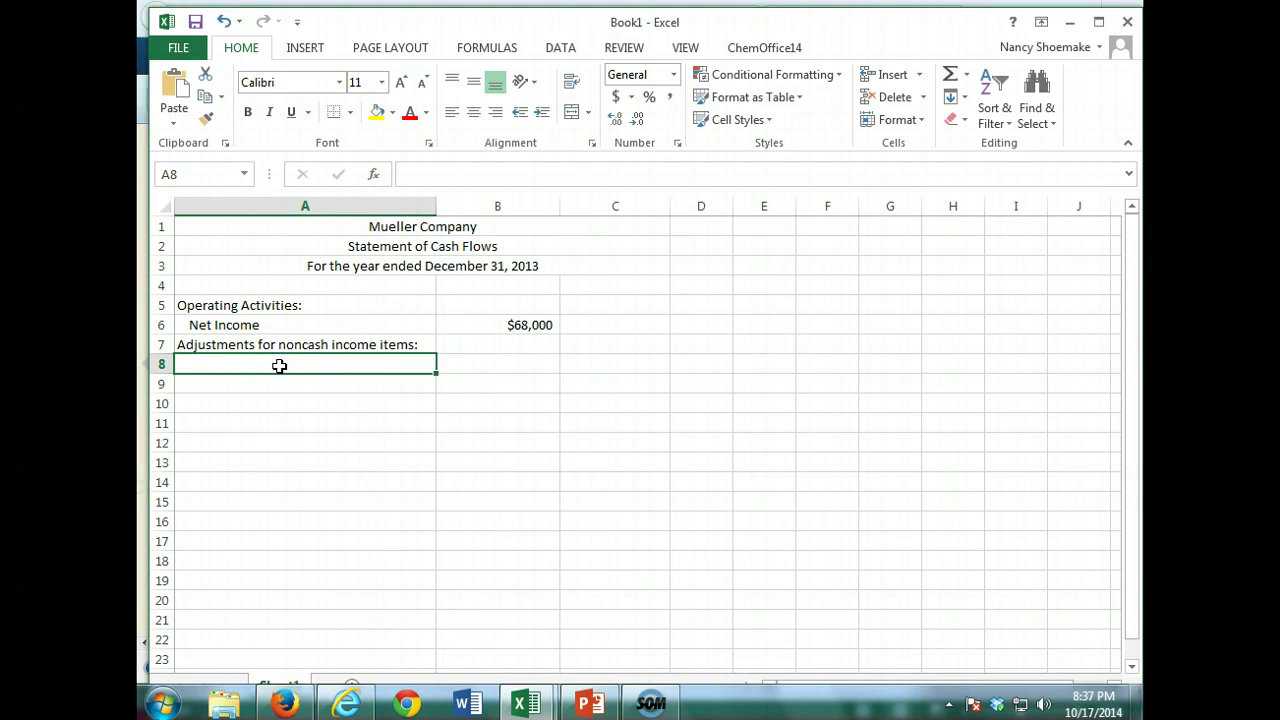
{"action": "type", "text": "Add:"}
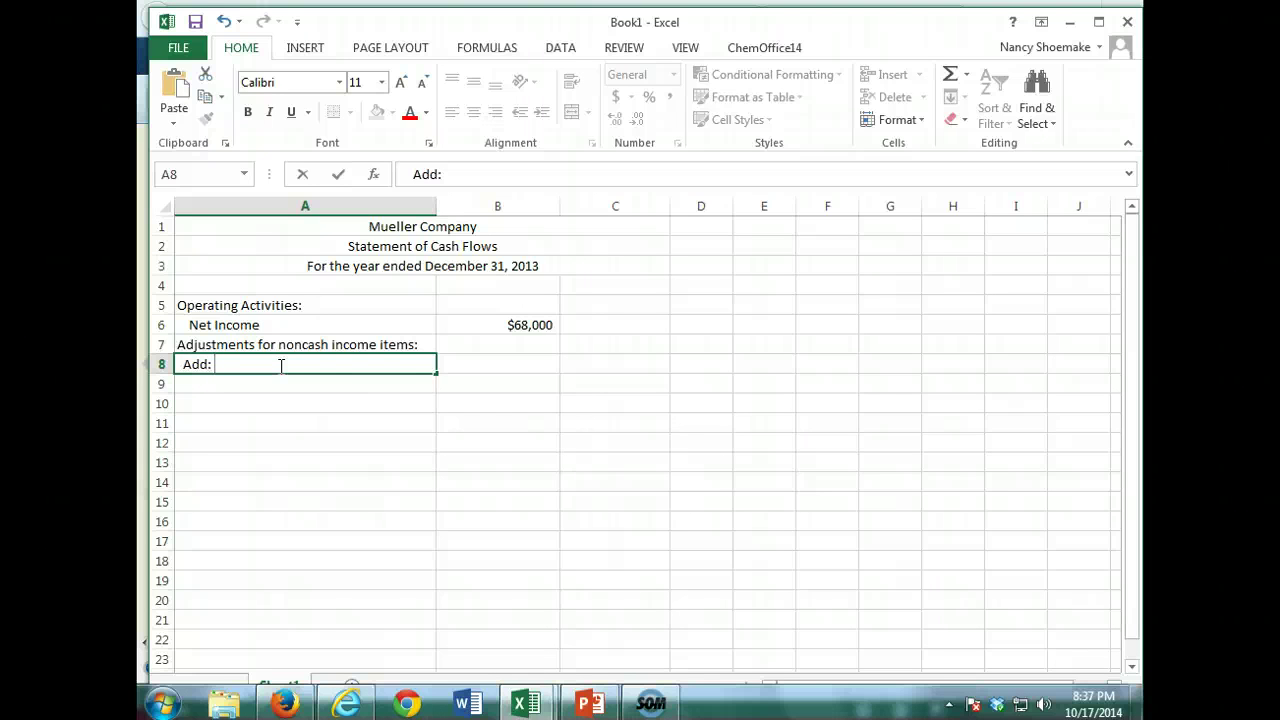
{"action": "left_click", "coordinate": [350, 364]}
{"action": "type", "text": "Depreciation Expense"}
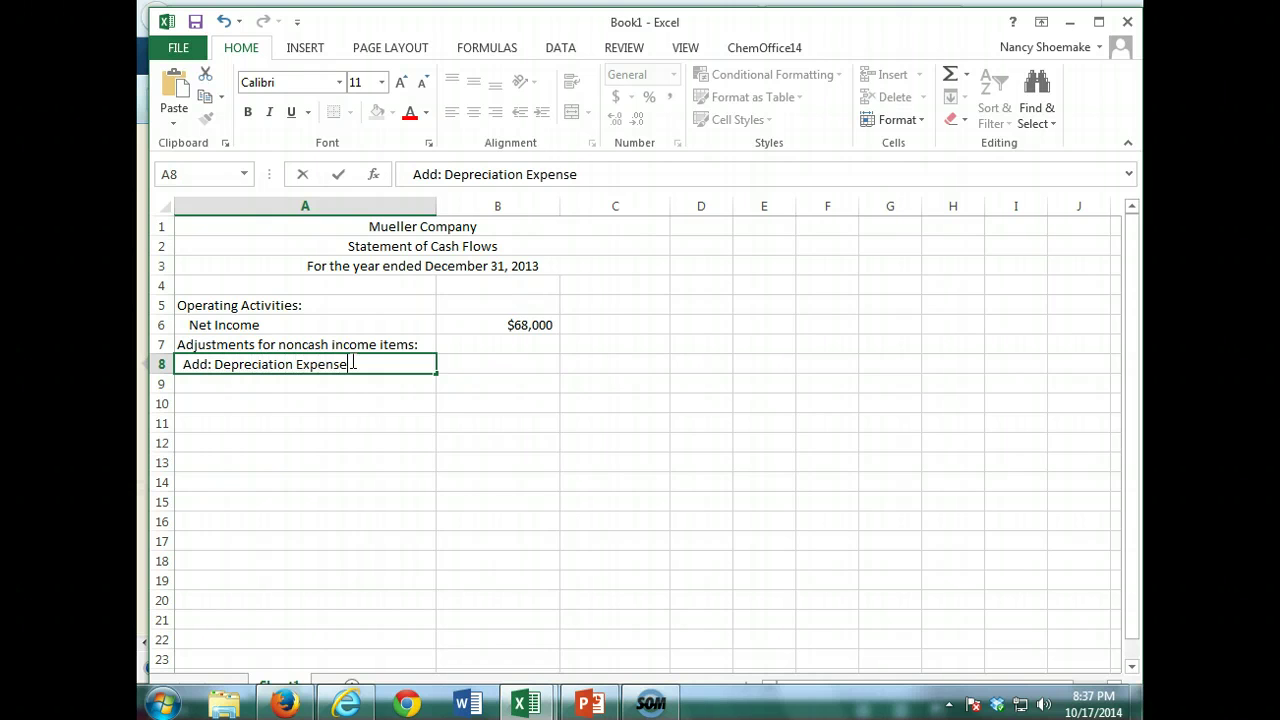
{"action": "key", "text": "Tab"}
{"action": "key", "text": "Tab"}
{"action": "key", "text": "Left"}
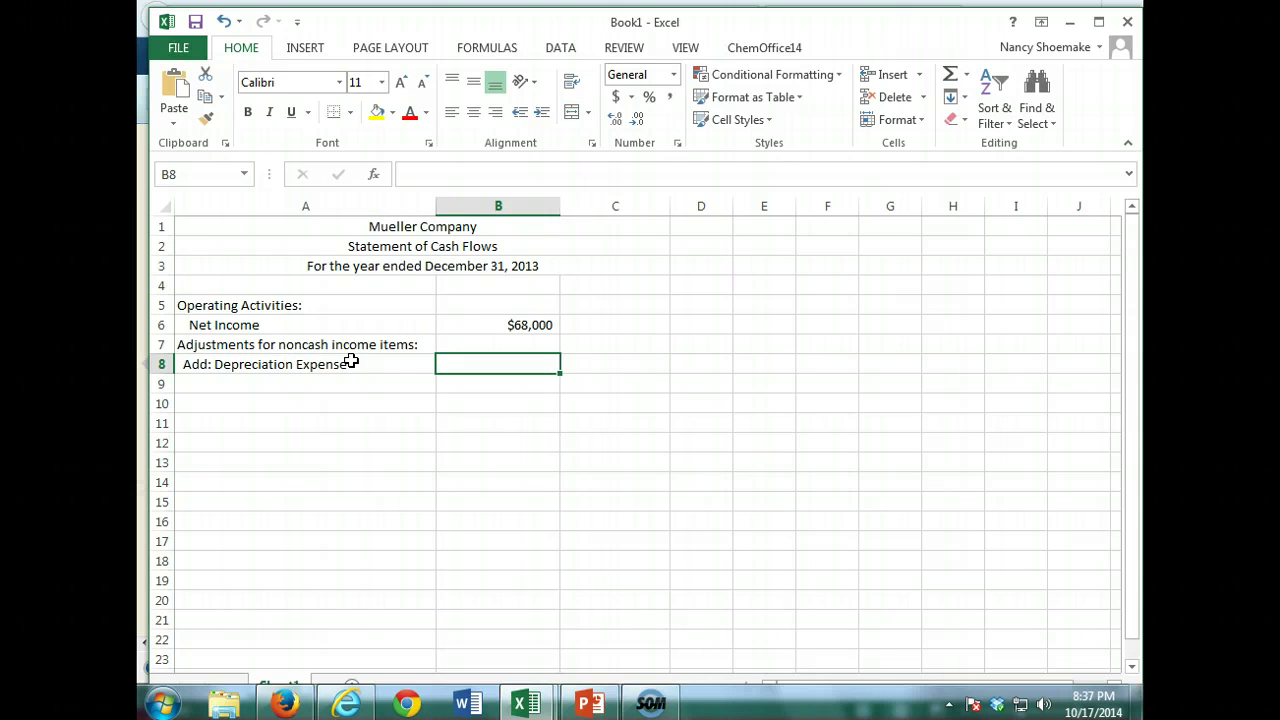
{"action": "type", "text": "11300"}
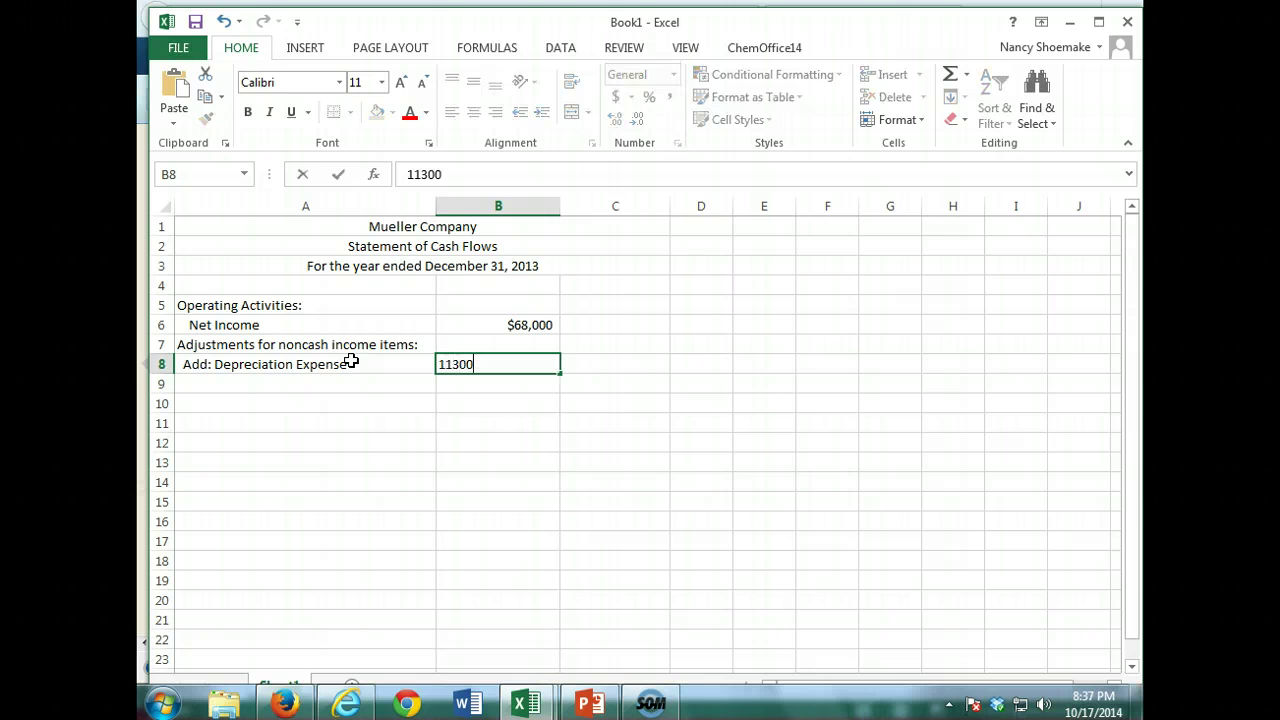
{"action": "key", "text": "Return"}
{"action": "key", "text": "Left"}
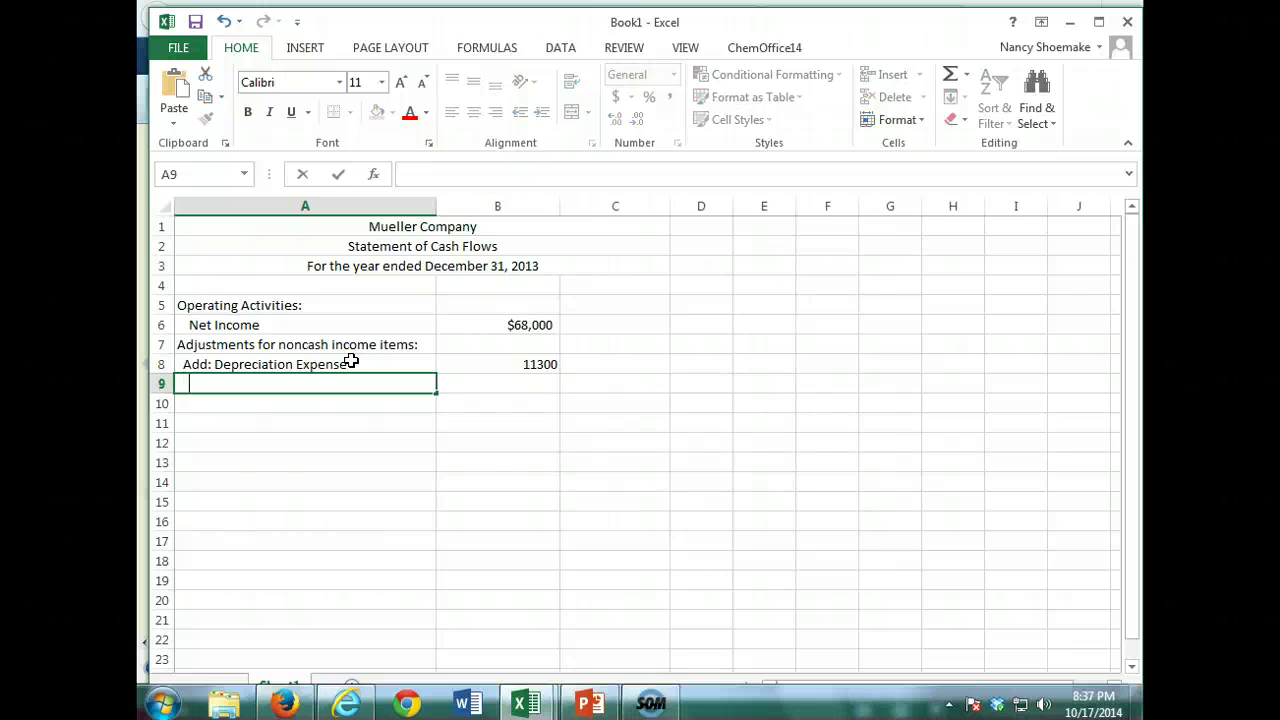
Enter "Bond Discount Amortization" in A9, indented to line up under "Depreciation Expense", with the amount 2700 in B9
{"action": "type", "text": "Bond Discount A"}
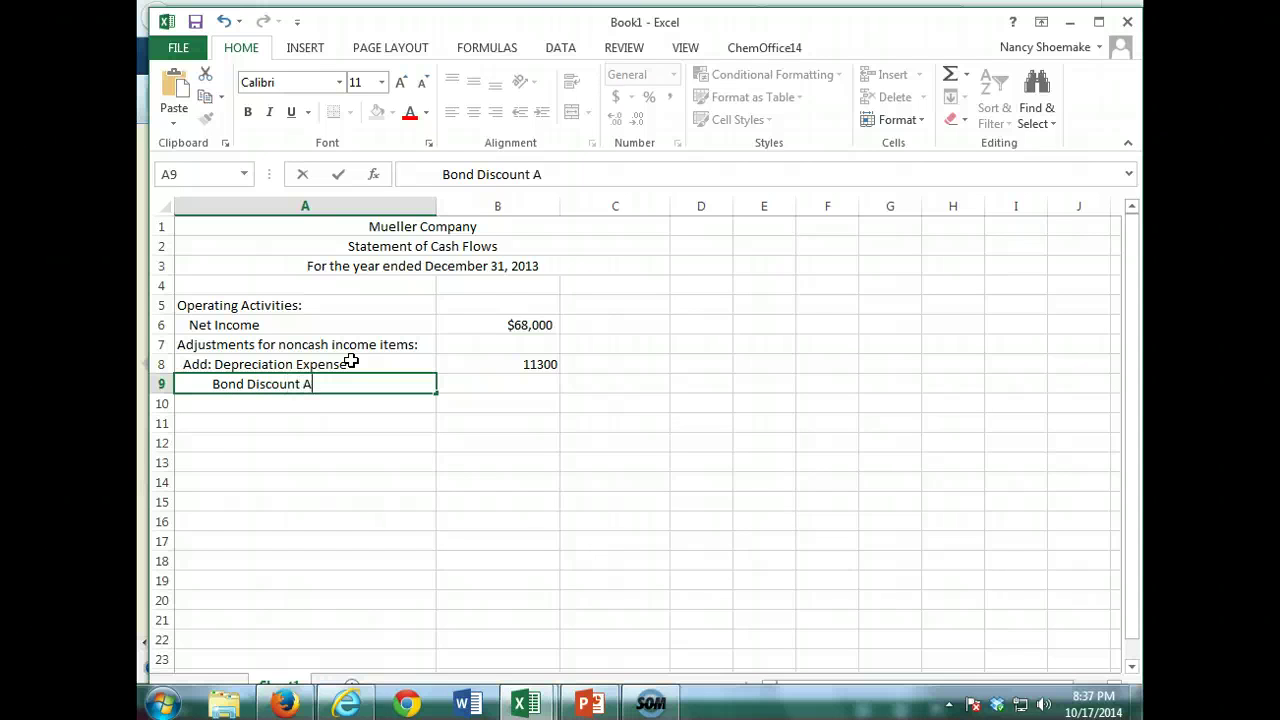
{"action": "type", "text": "mortization"}
{"action": "key", "text": "Tab"}
{"action": "key", "text": "Tab"}
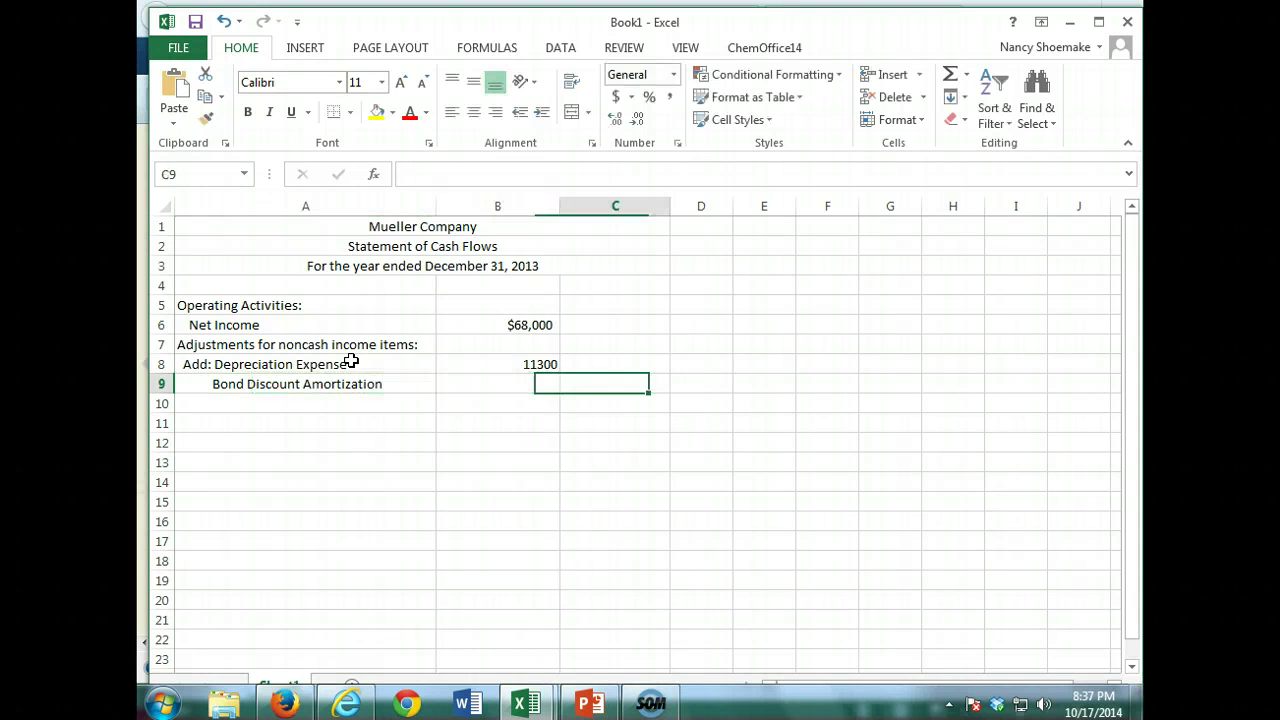
{"action": "key", "text": "Left"}
{"action": "type", "text": "2700"}
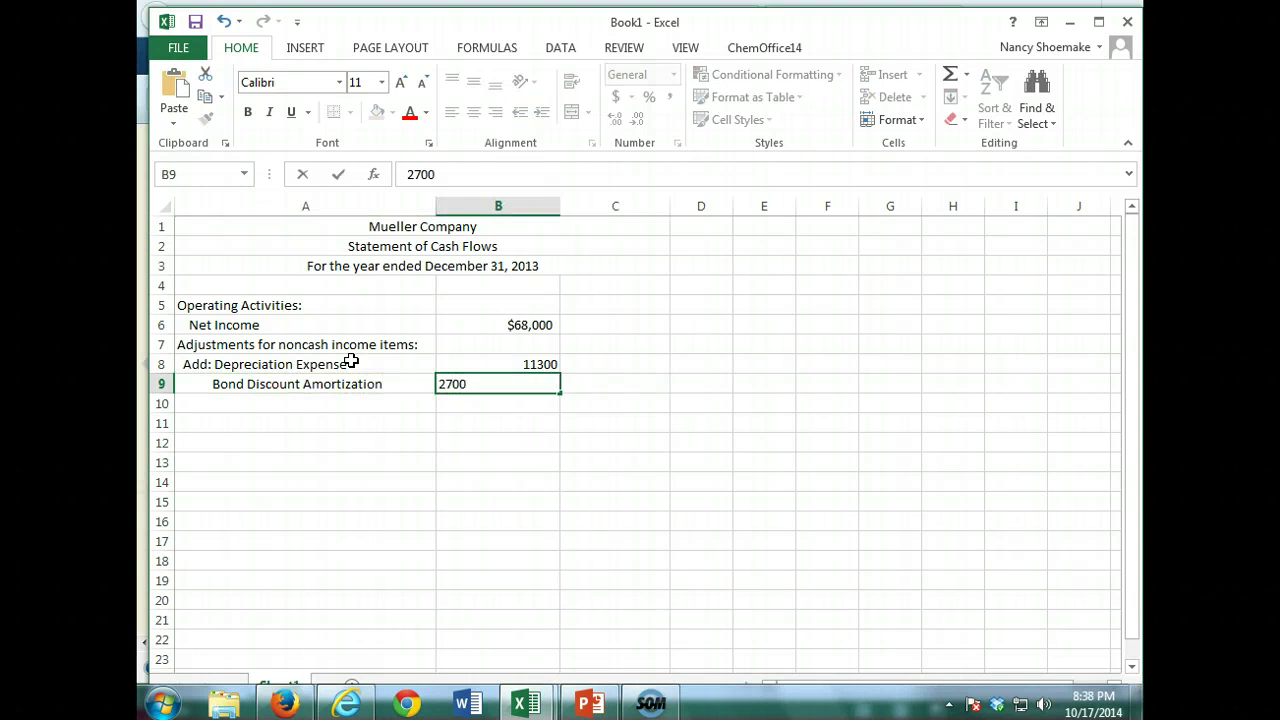
{"action": "key", "text": "Return"}
{"action": "key", "text": "Left"}
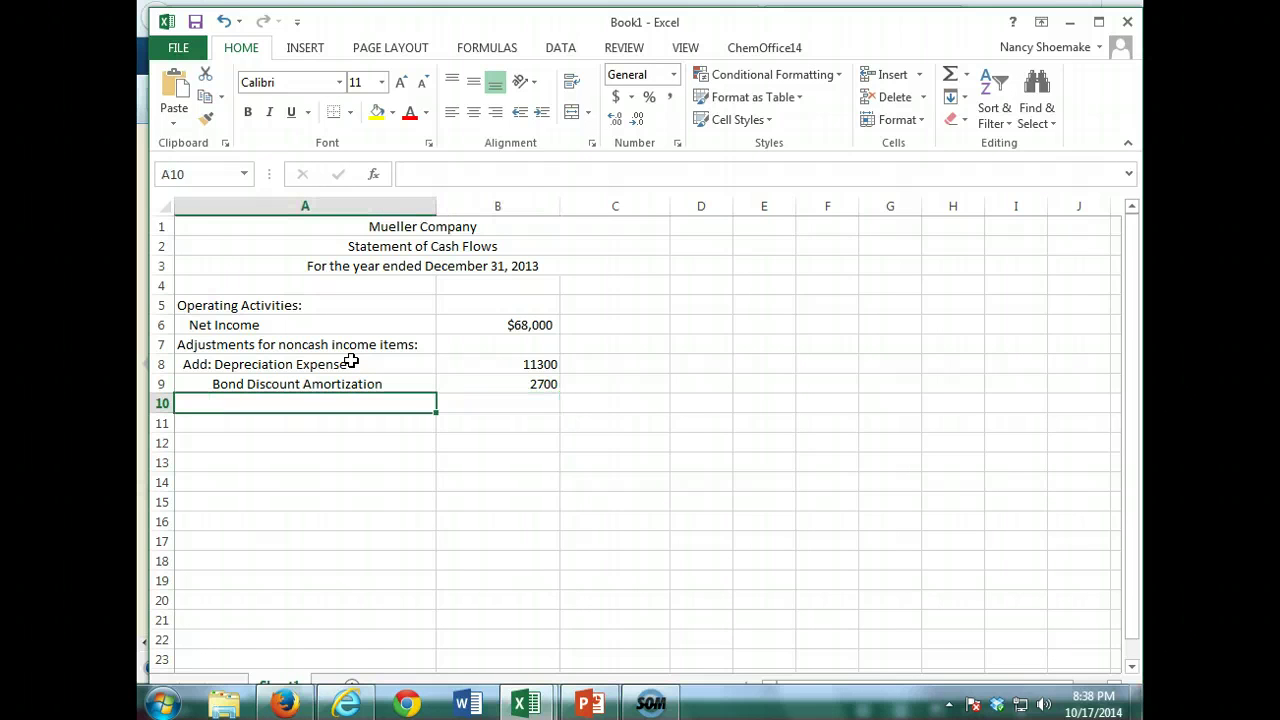
Leave row 10 blank and enter the label "Adjustments for cash flow assets/liab:" in A11
{"action": "key", "text": "Return"}
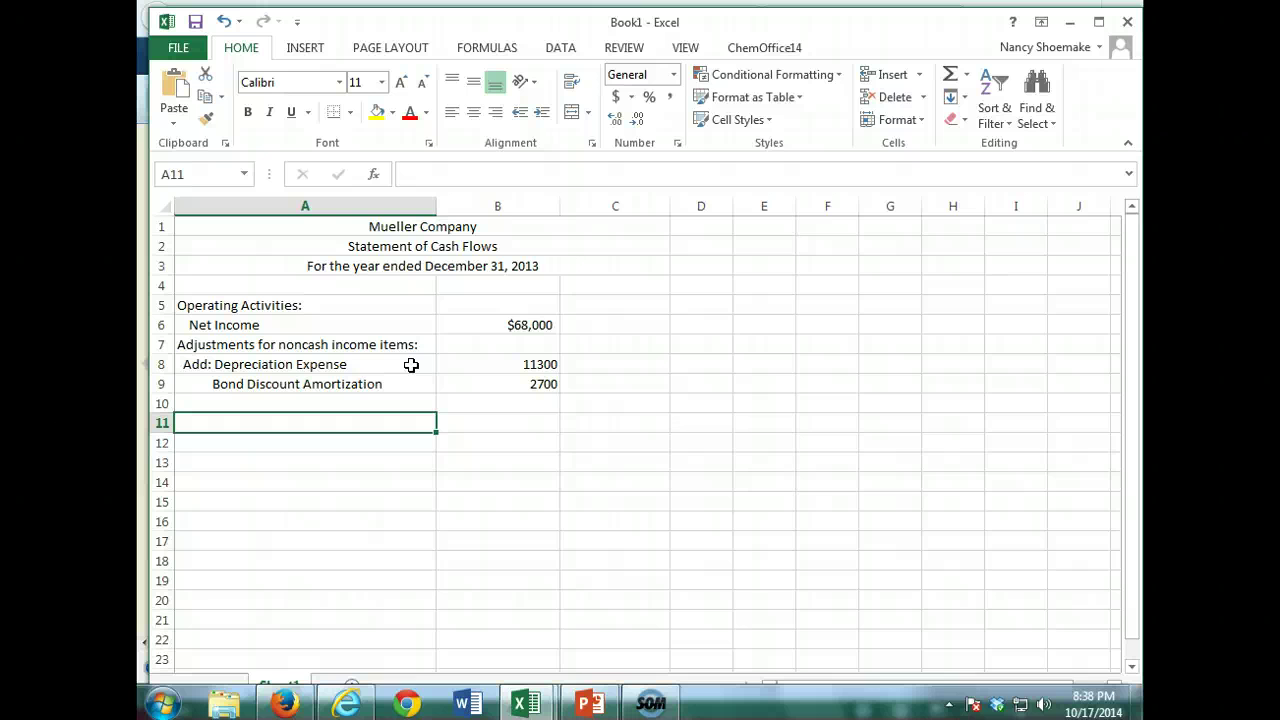
{"action": "type", "text": "A"}
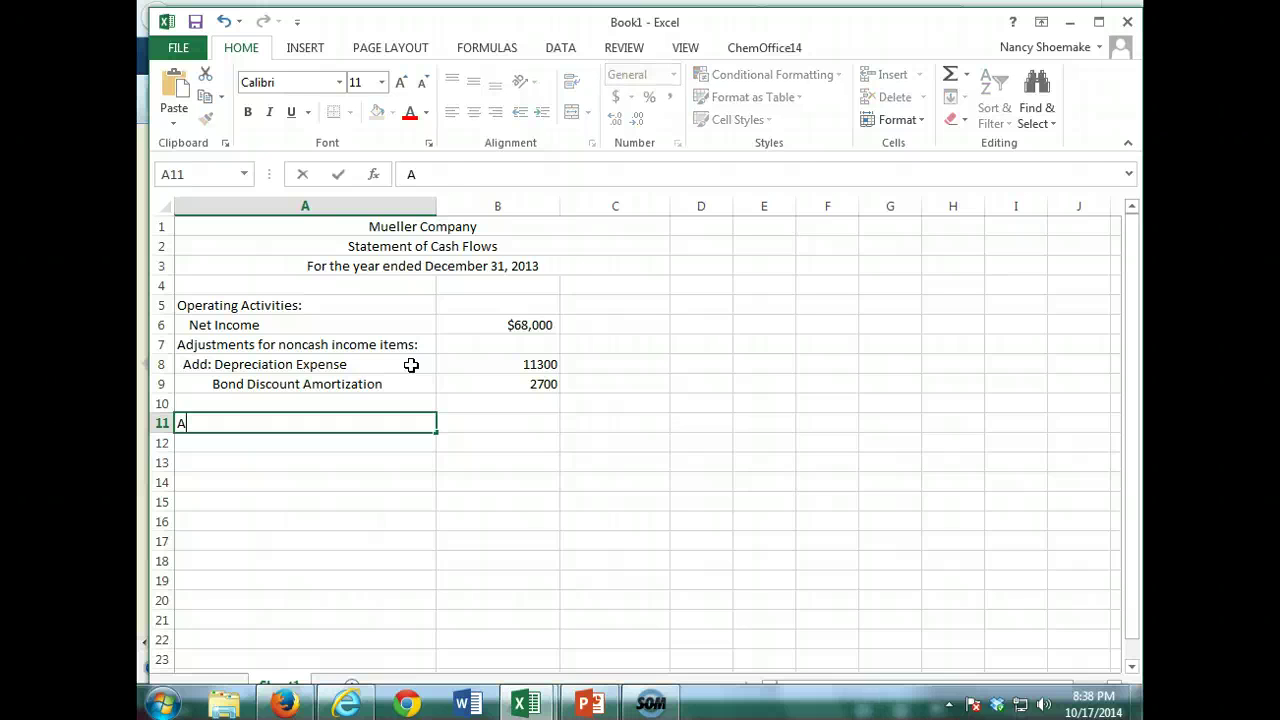
{"action": "type", "text": "djustments for cash flow"}
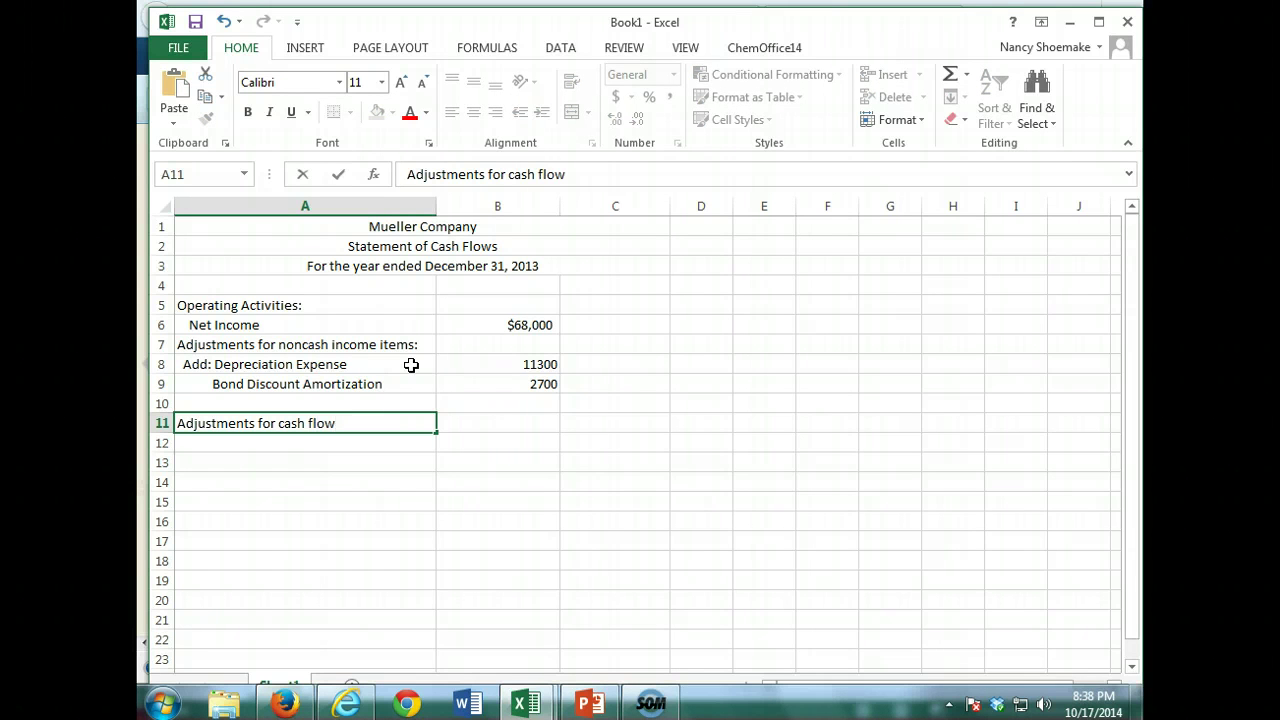
{"action": "type", "text": " assets/liab:"}
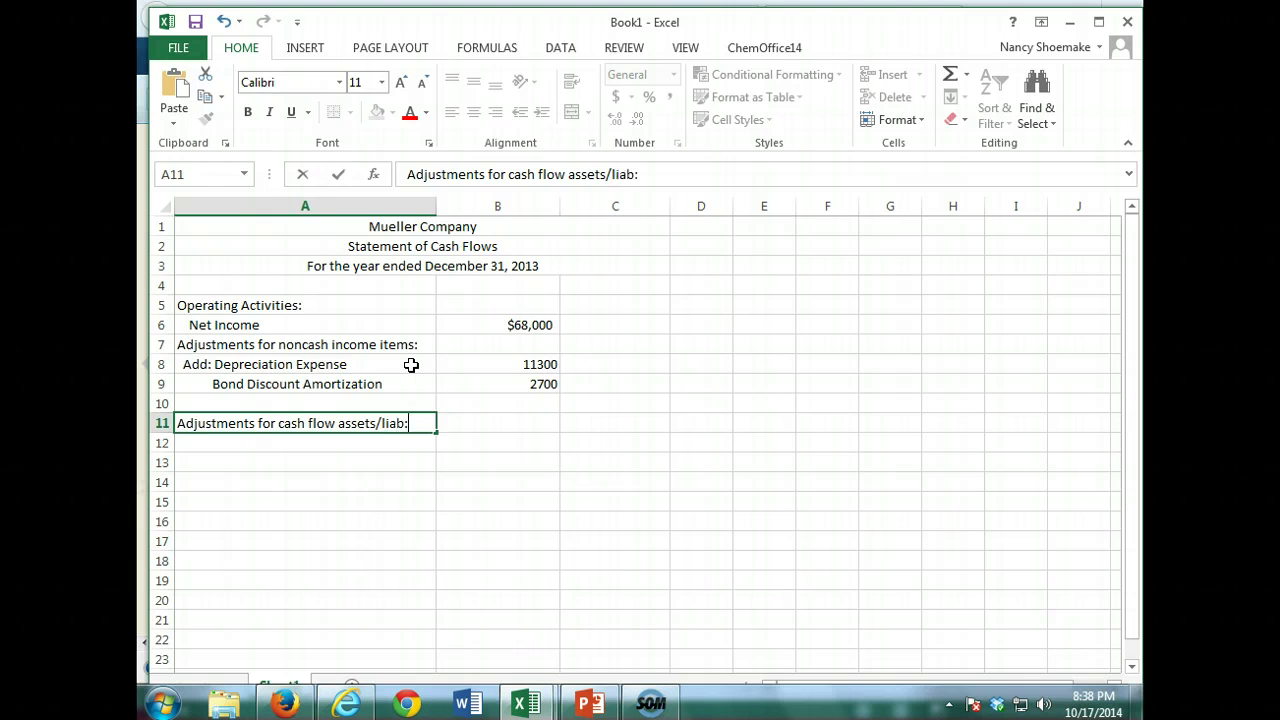
{"action": "key", "text": "Return"}
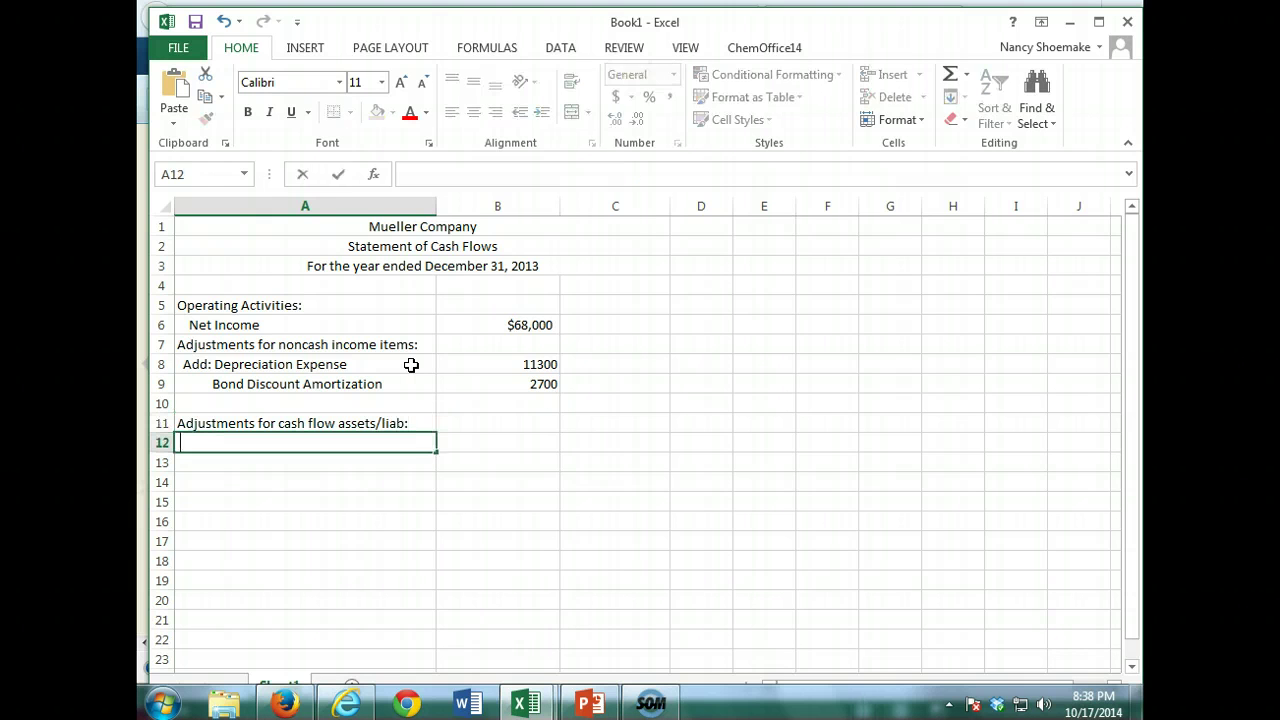